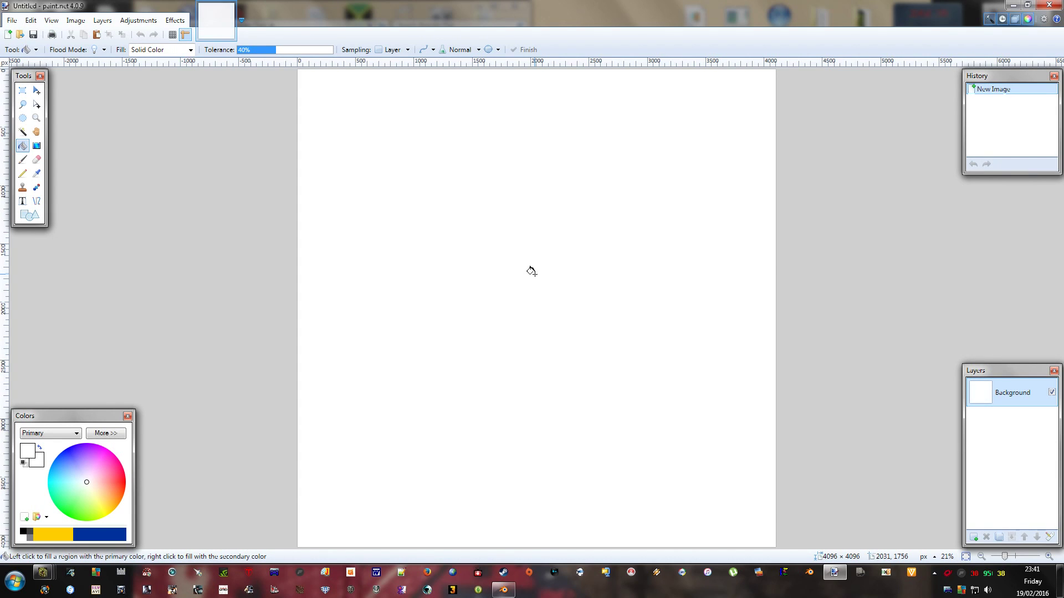
Step: Save the blank image as Blank White 4096x4096.png in the Blender Trys folder, replacing the existing file and keeping auto-detected bit depth
scroll(529, 272, "down", 2, "ctrl")
scroll(528, 273, "up", 2, "ctrl")
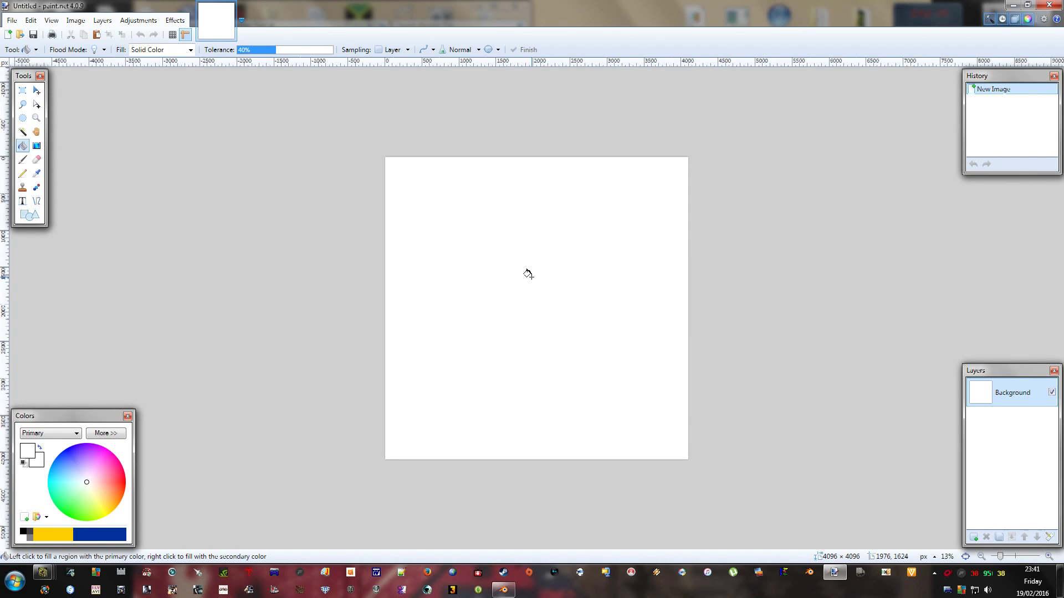
left_click(1028, 5)
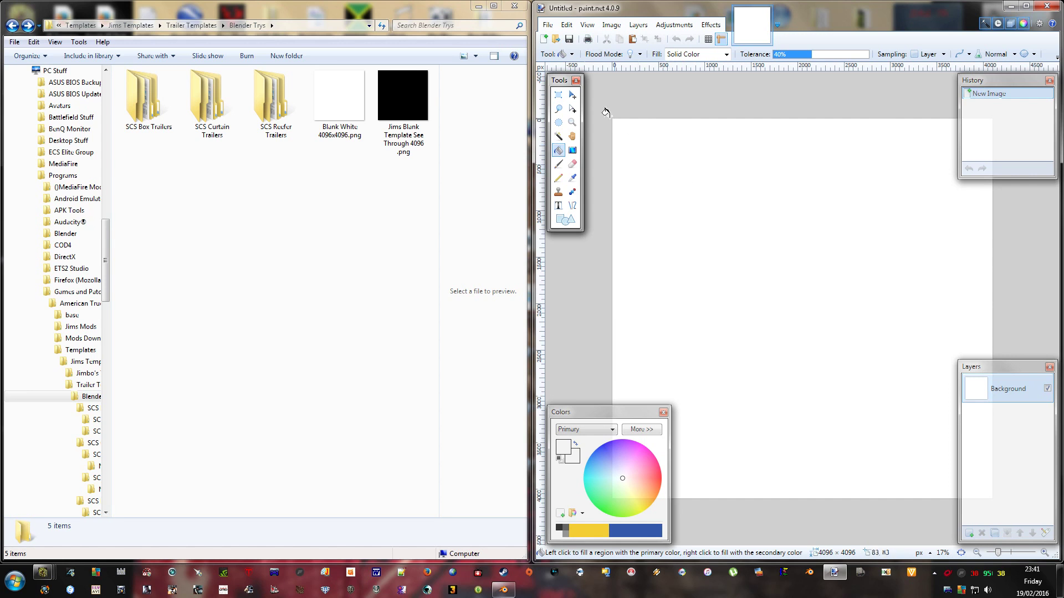
left_click(547, 25)
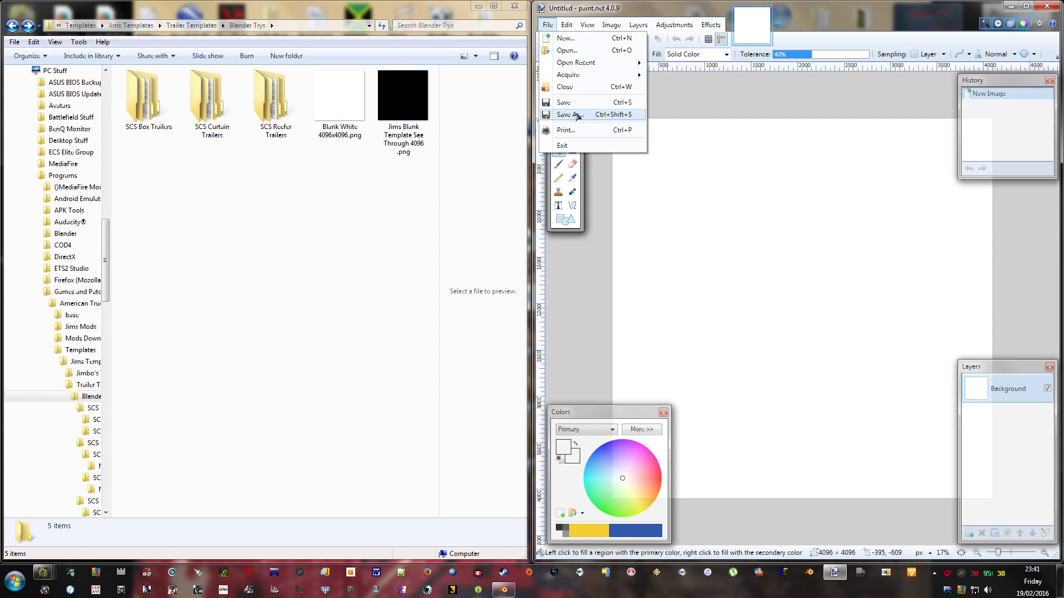
left_click(574, 116)
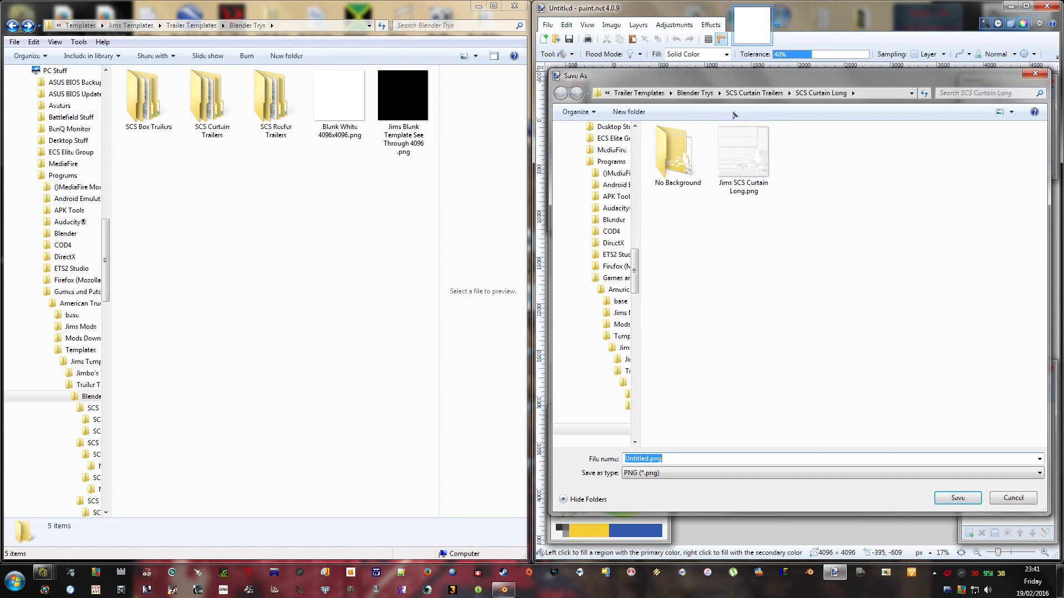
left_click(714, 94)
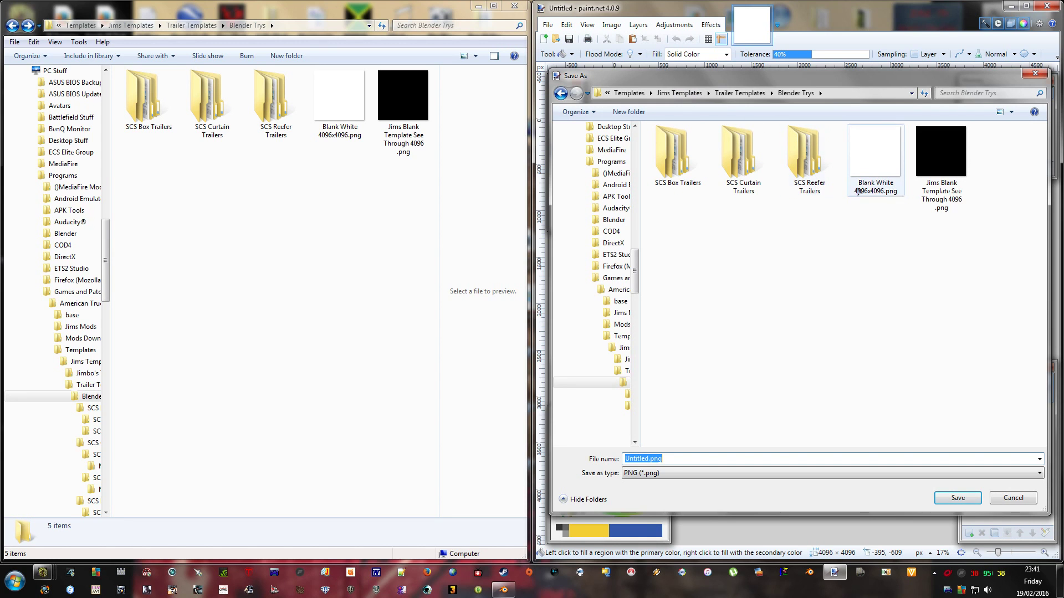
double_click(877, 162)
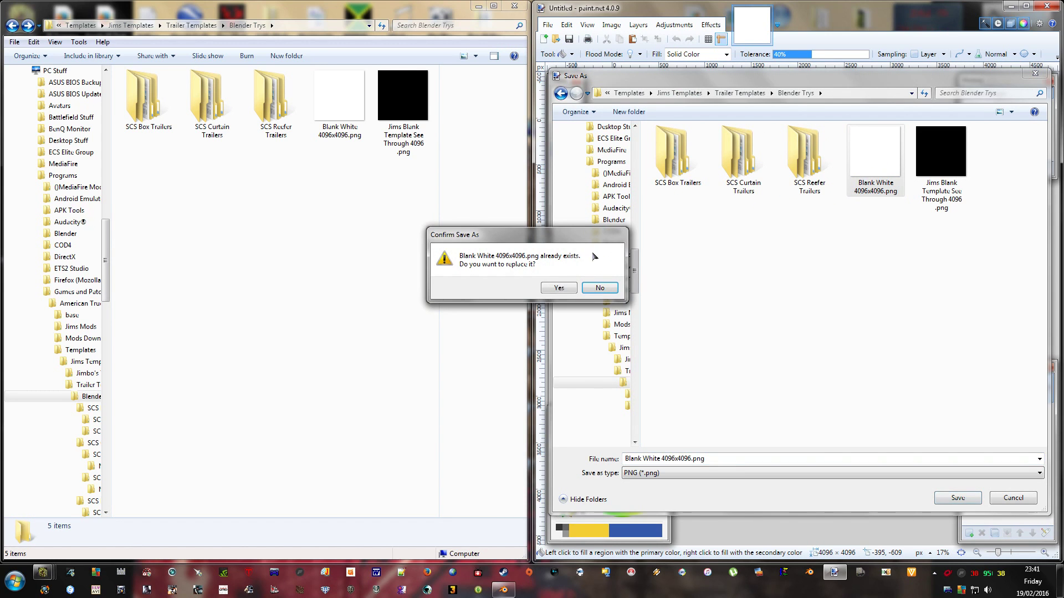
left_click(560, 287)
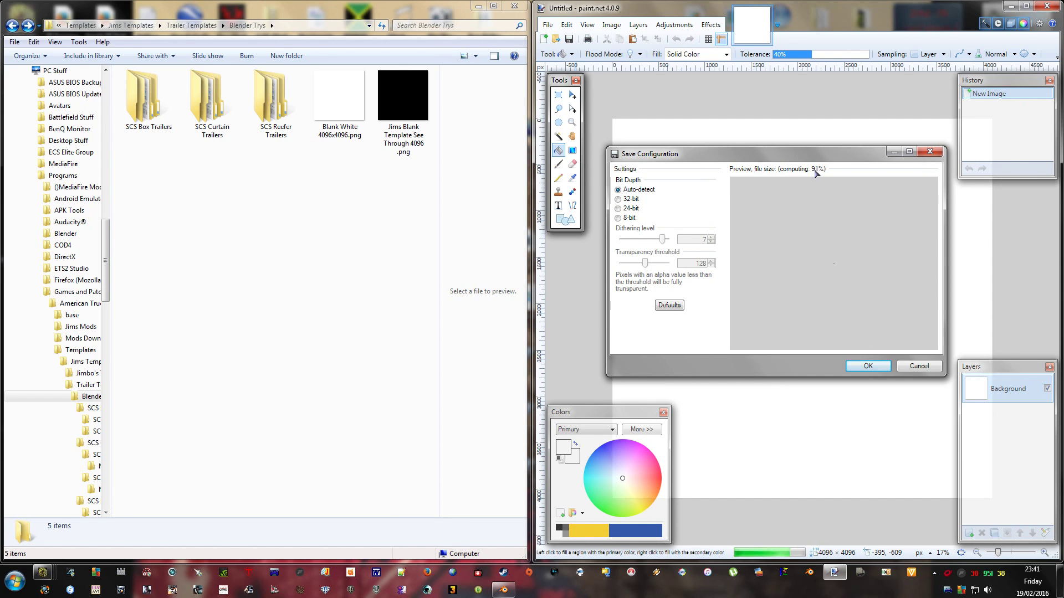
left_click(869, 366)
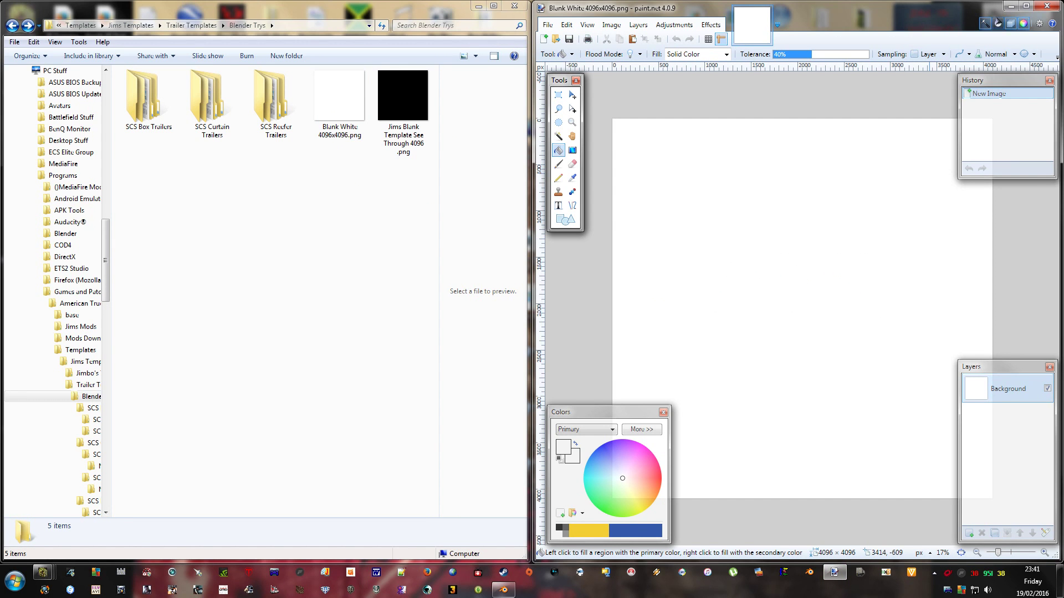
Step: Switch to Blender, start an SCSoft Model ETS2 (.pmd) import and set the SCS base path to the American Truck Sim base folder
left_click(1012, 6)
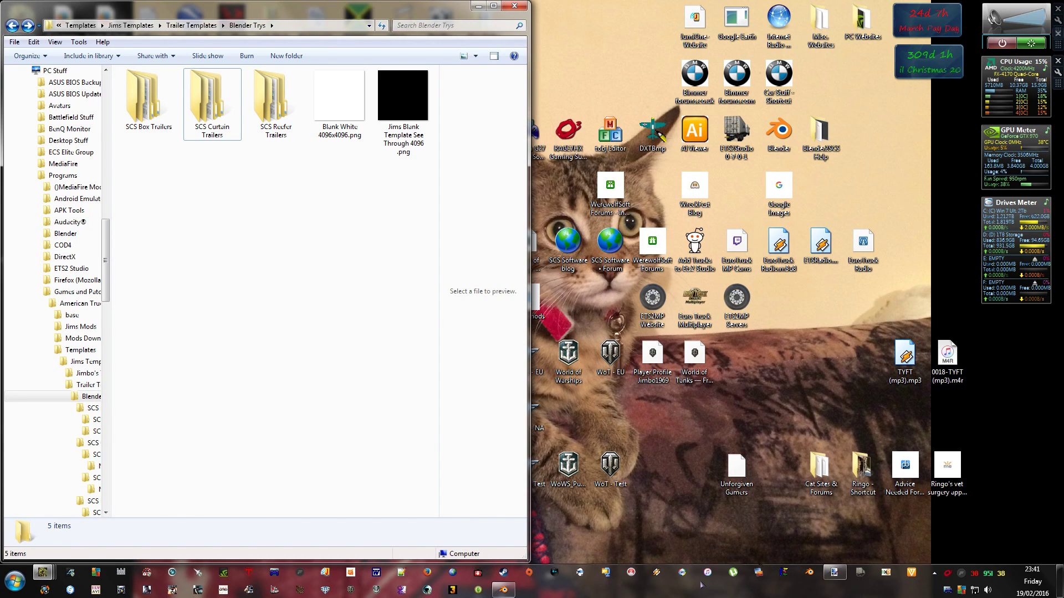
left_click(503, 590)
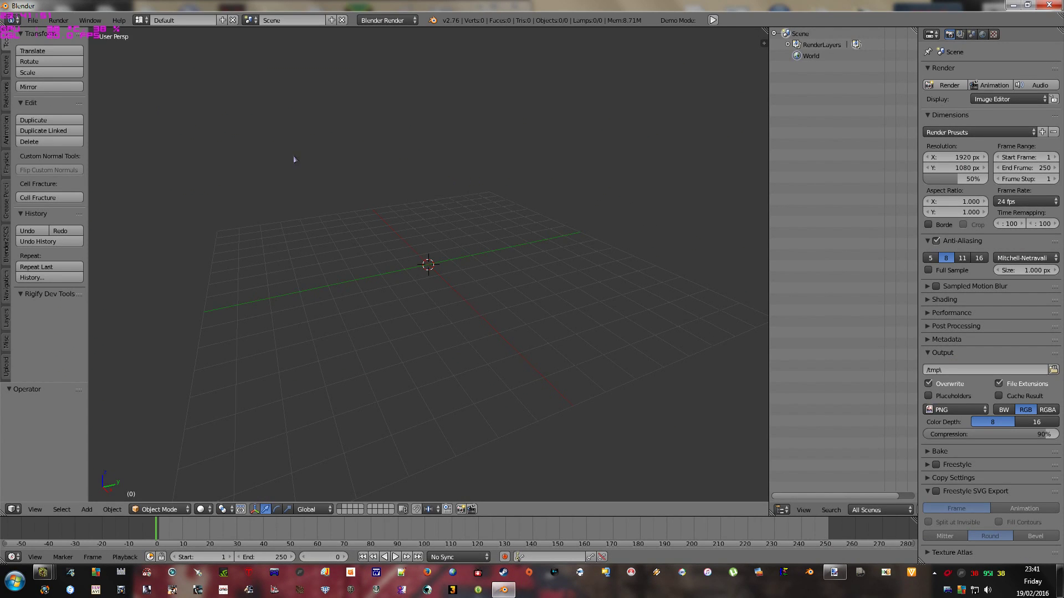
left_click(33, 20)
mouse_move(82, 248)
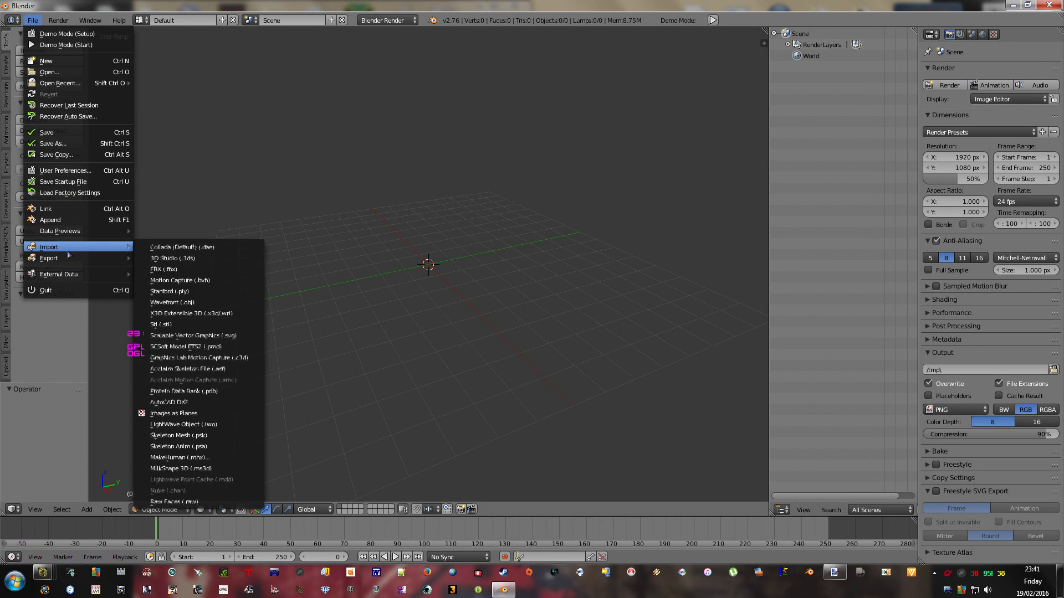
left_click(186, 347)
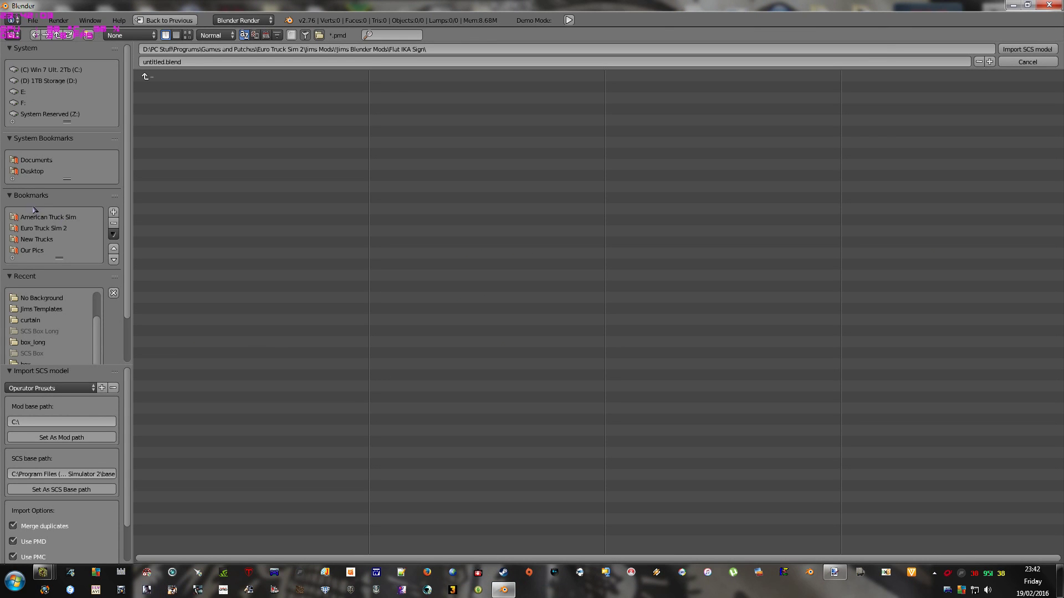
left_click(48, 218)
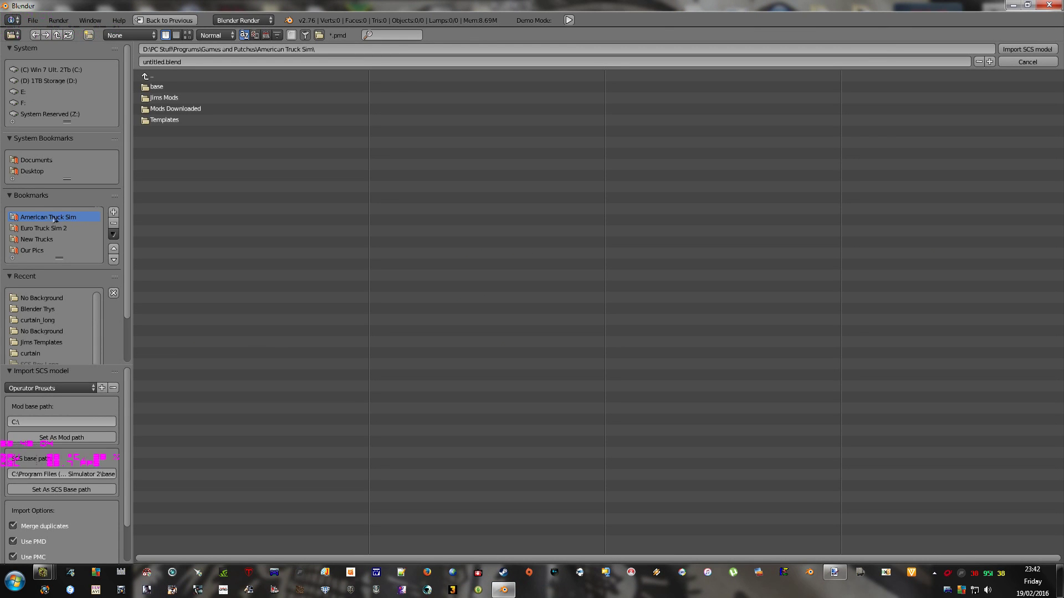
left_click(156, 88)
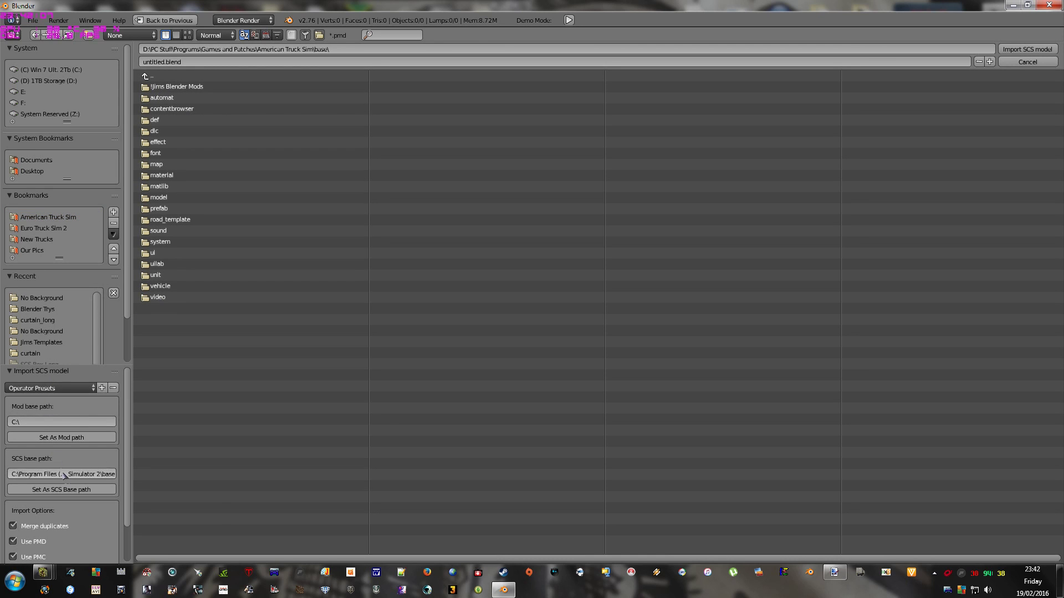
left_click(68, 489)
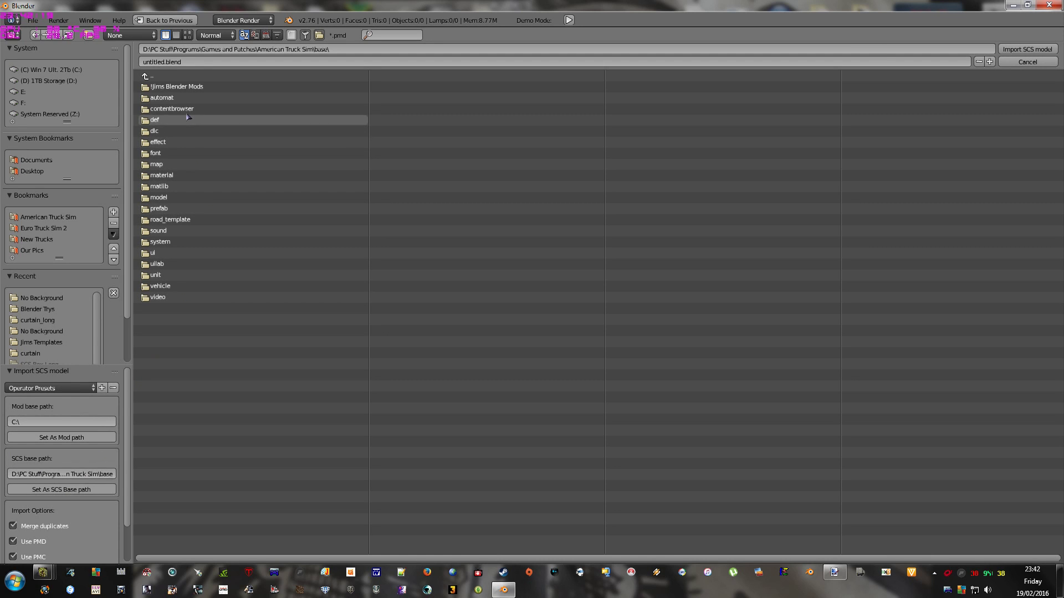
Step: Import trailer.pmd from the vehicle\trailer\reefer folder
left_click(164, 289)
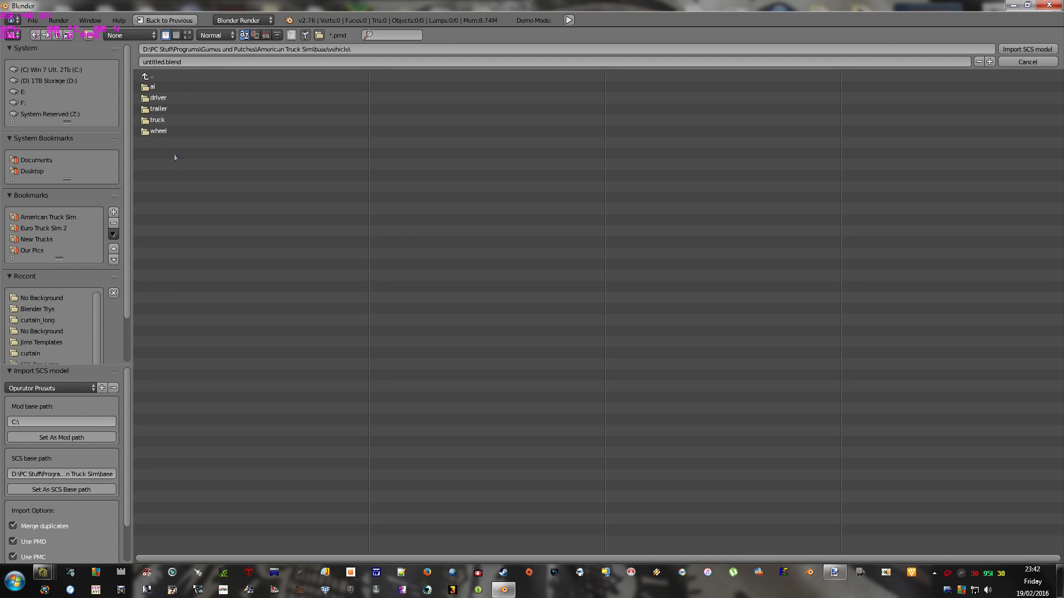
left_click(163, 109)
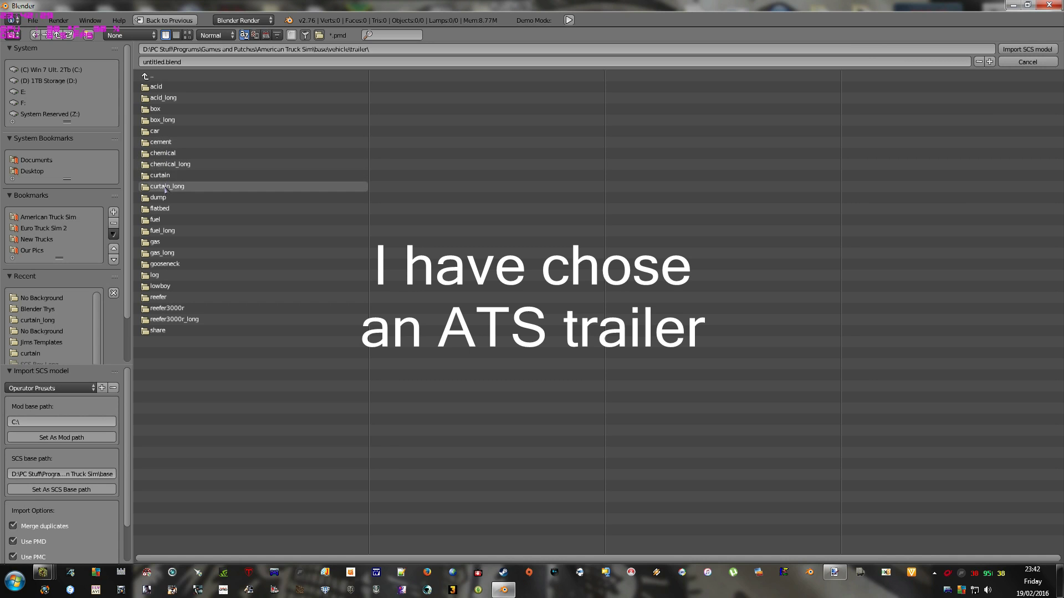
left_click(159, 299)
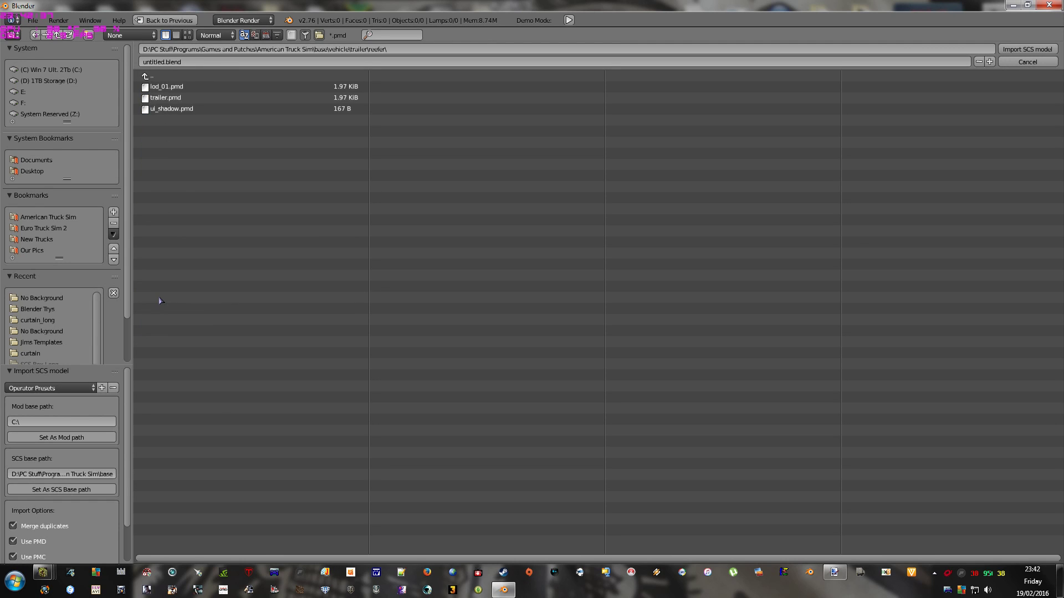
left_click(171, 100)
double_click(171, 100)
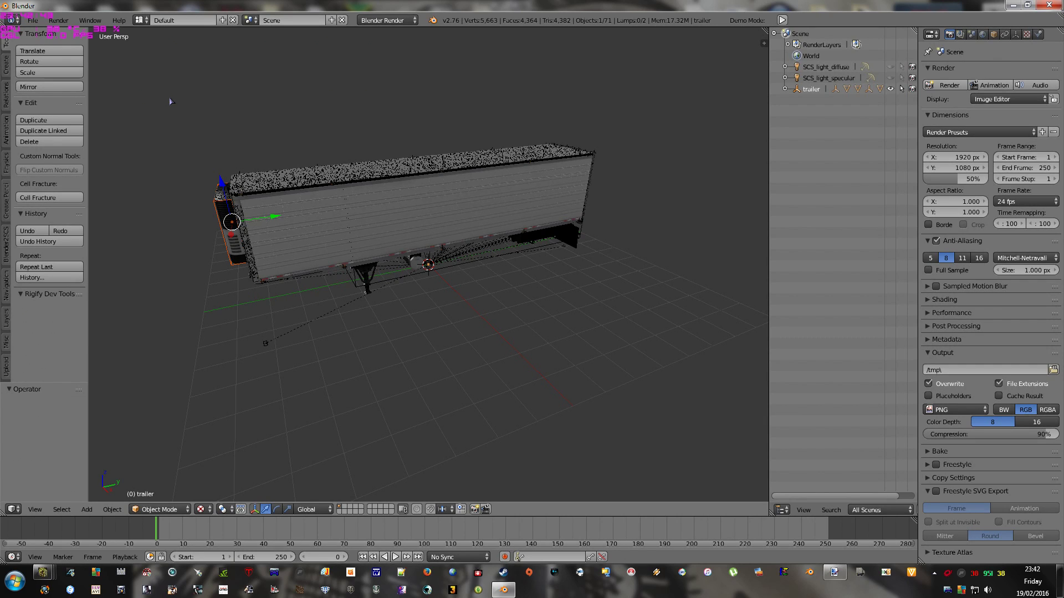
Step: Expand the trailer object and its VIS group down to the Model0 meshes, and widen the outliner to show their full names
middle_click_drag(319, 343, 350, 339)
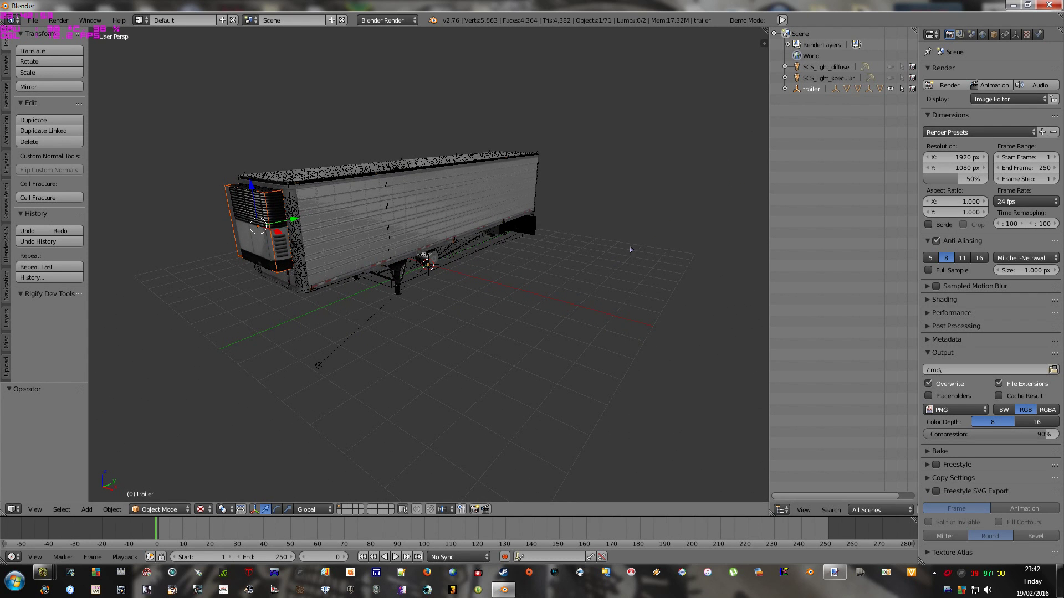
left_click(786, 89)
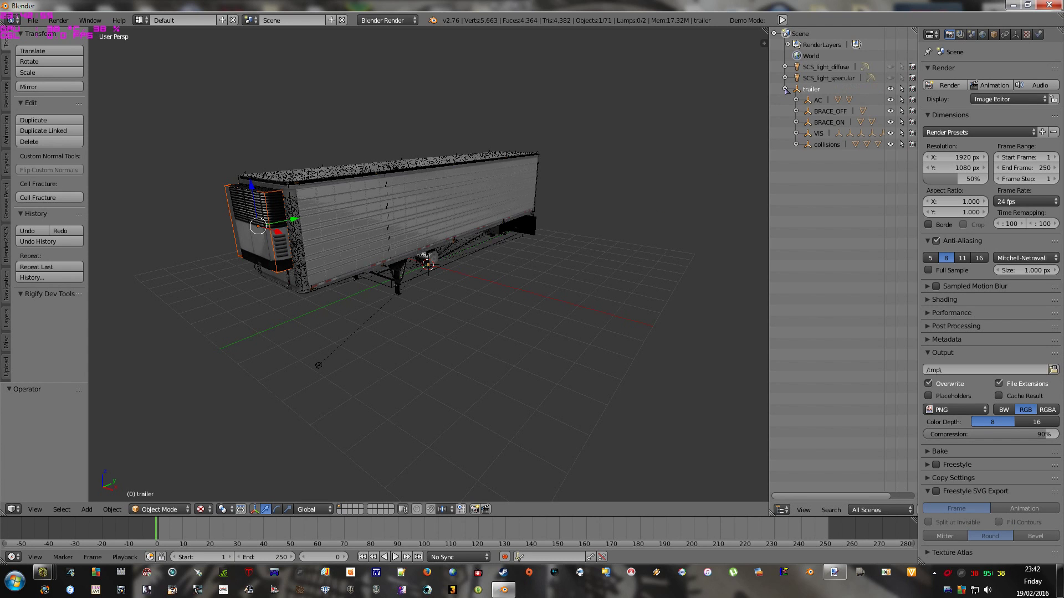
left_click(796, 134)
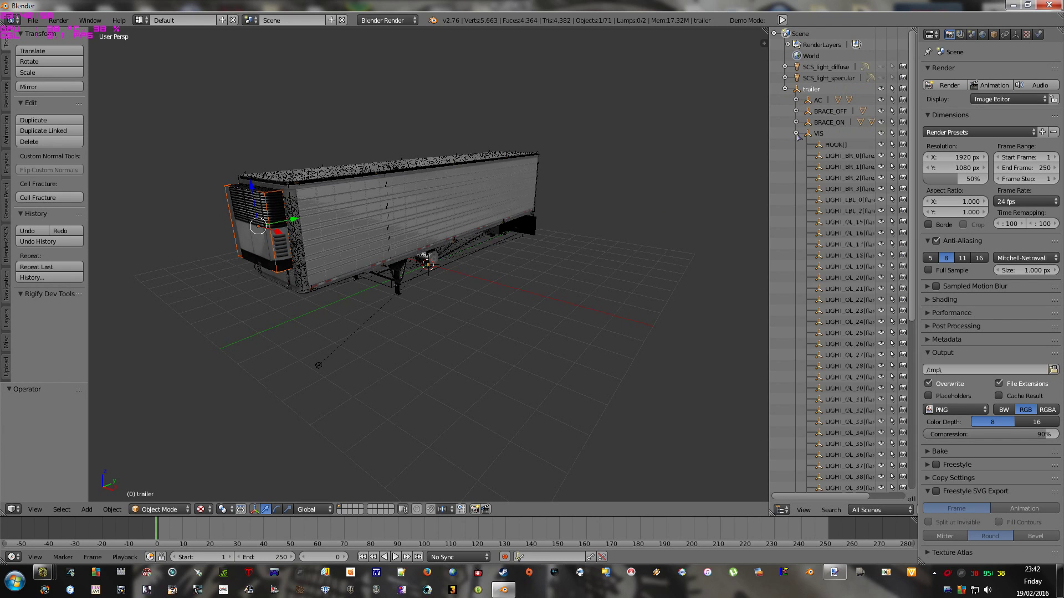
scroll(843, 313, "down", 10)
scroll(847, 411, "down", 2)
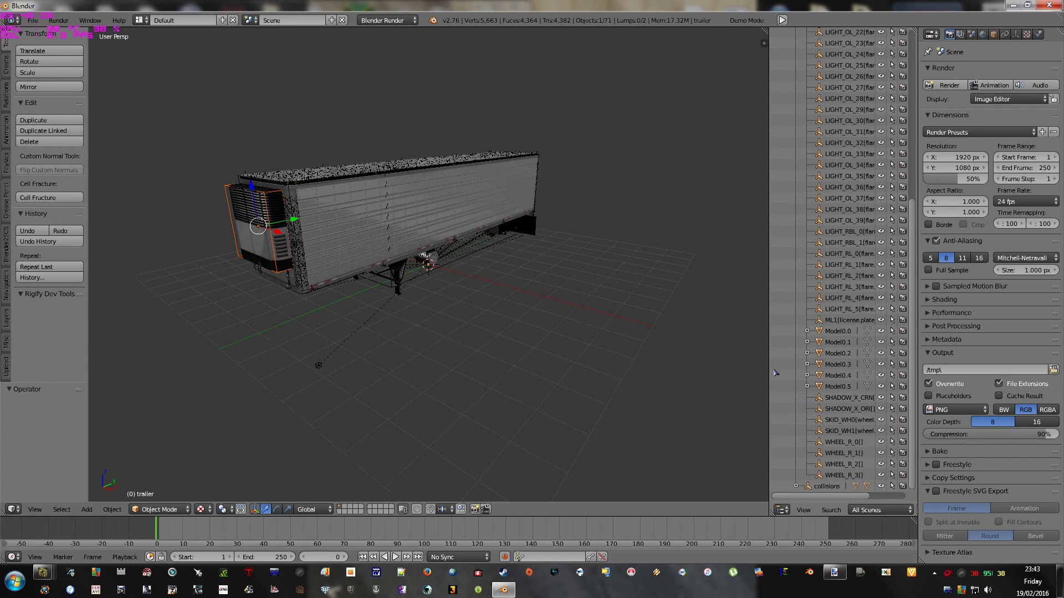
left_click_drag(769, 368, 749, 365)
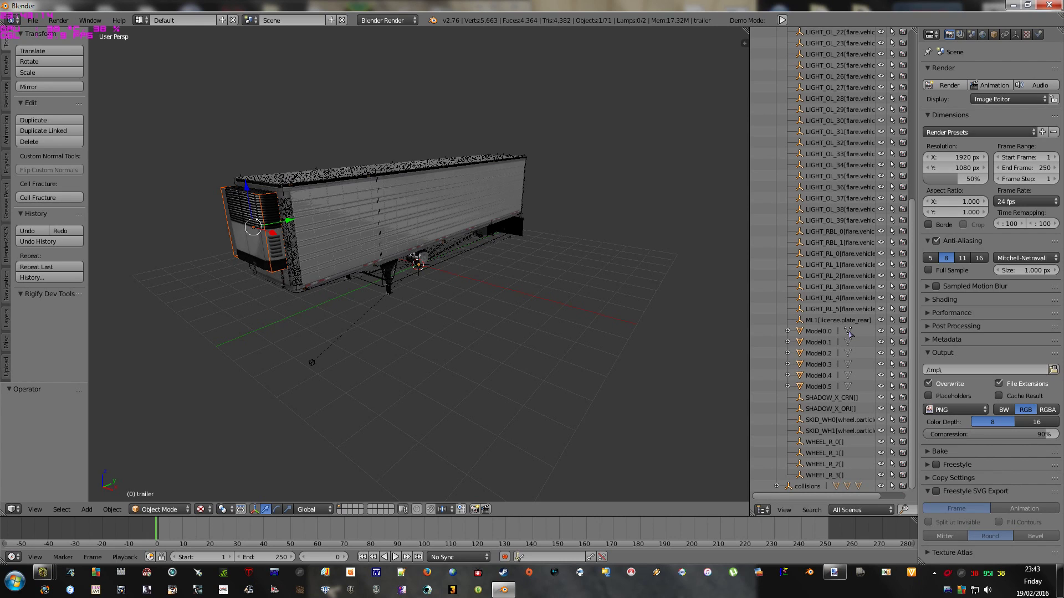
Step: Put the Model0.0 mesh into Edit Mode and select all of its geometry
left_click(847, 331)
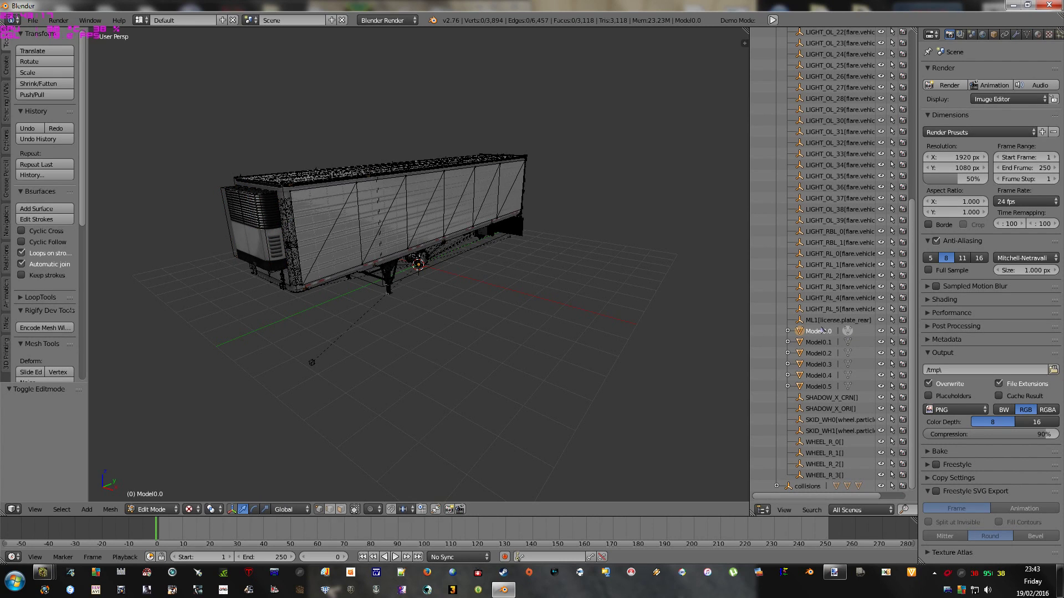
left_click(489, 275)
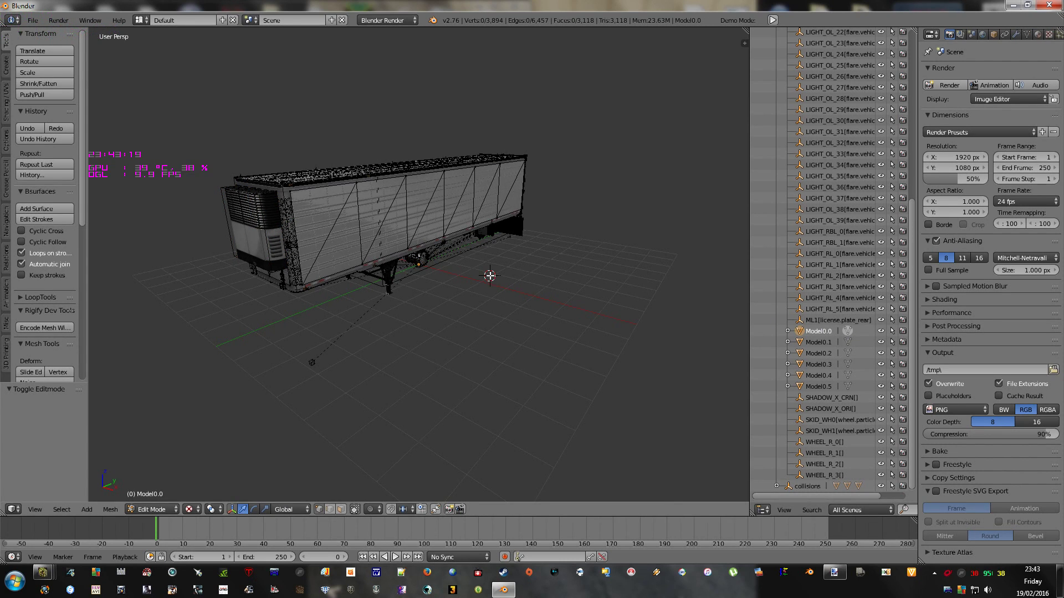
key("a")
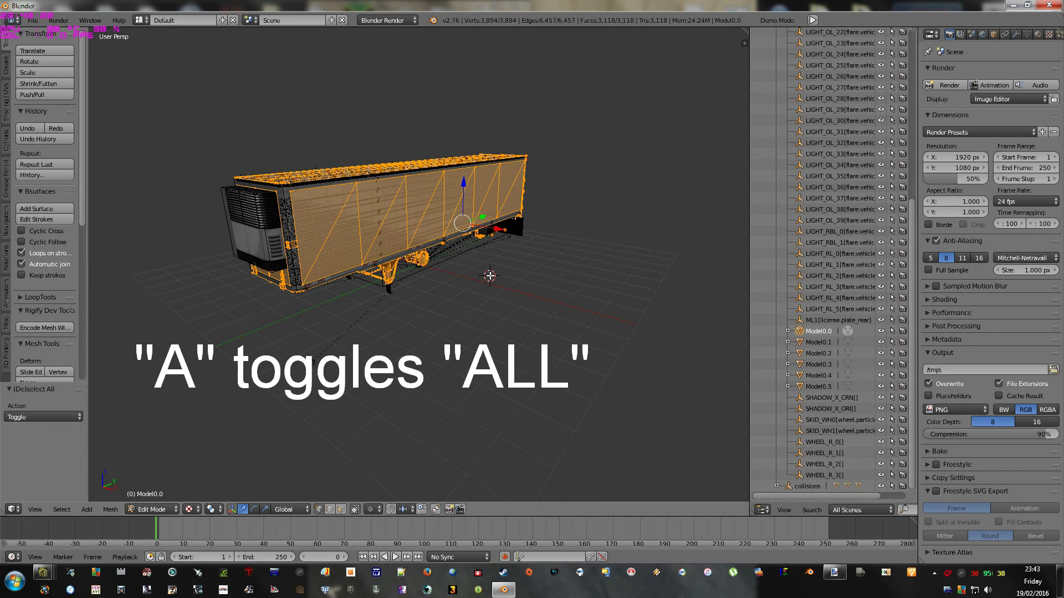
Step: Start the Screencast Keys display in the 3D view's properties, leaving the properties region hidden
key("n")
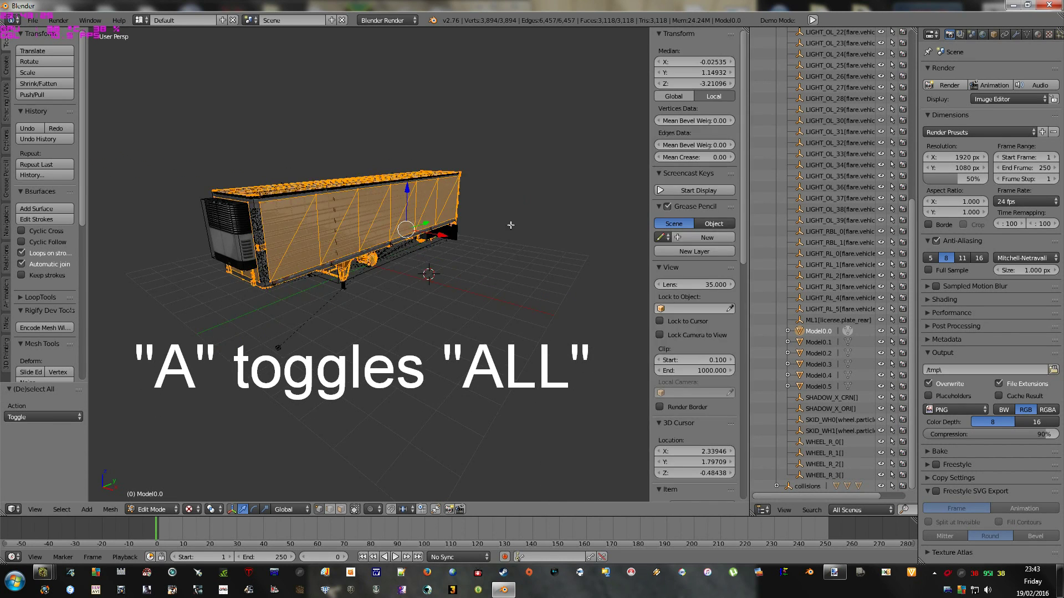
scroll(731, 492, "down", 15)
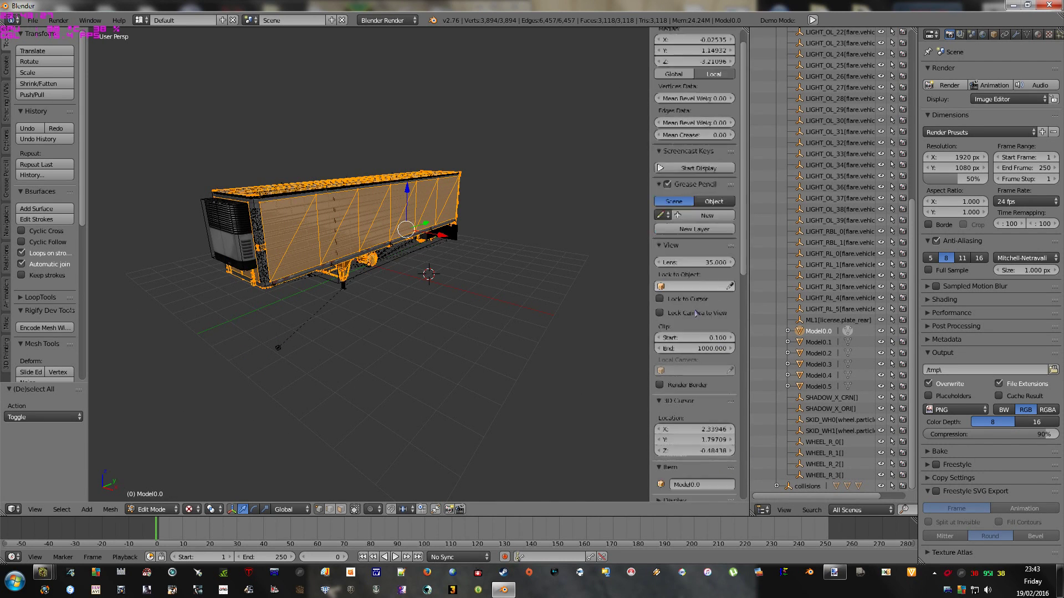
scroll(703, 451, "down", 1)
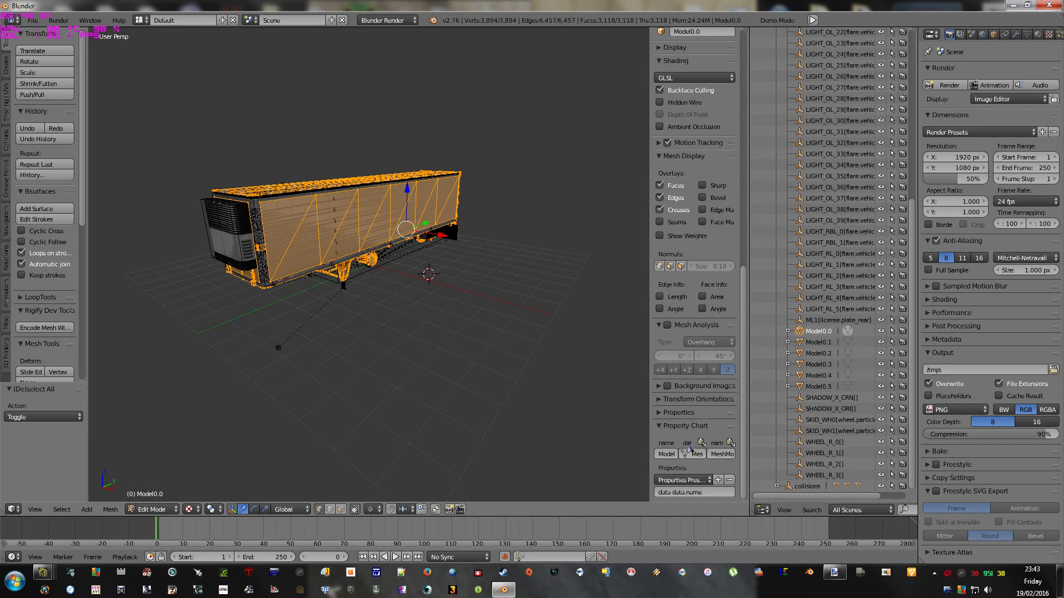
scroll(696, 324, "up", 15)
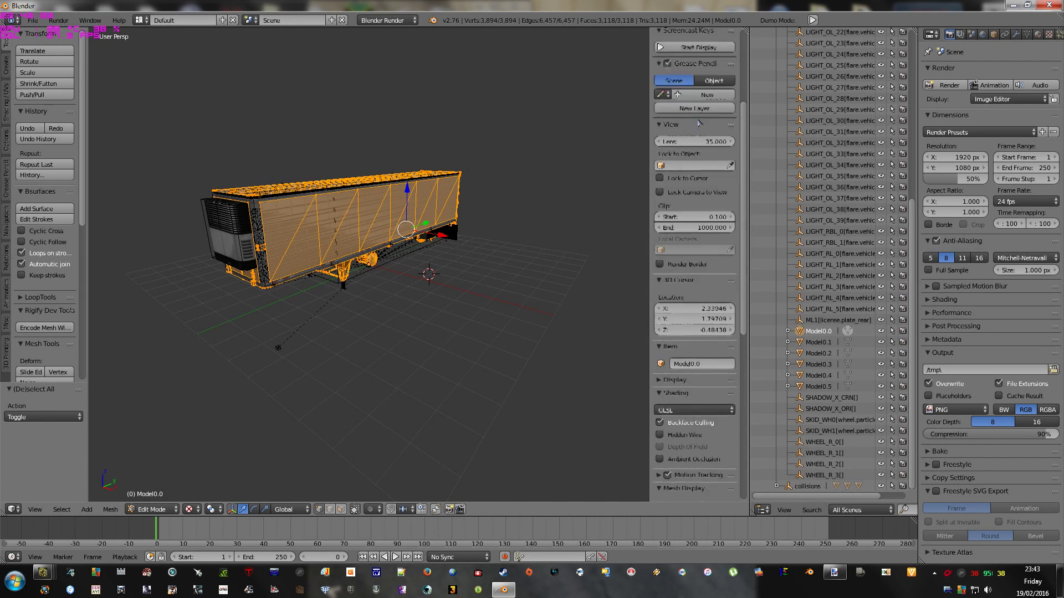
scroll(700, 123, "up", 5)
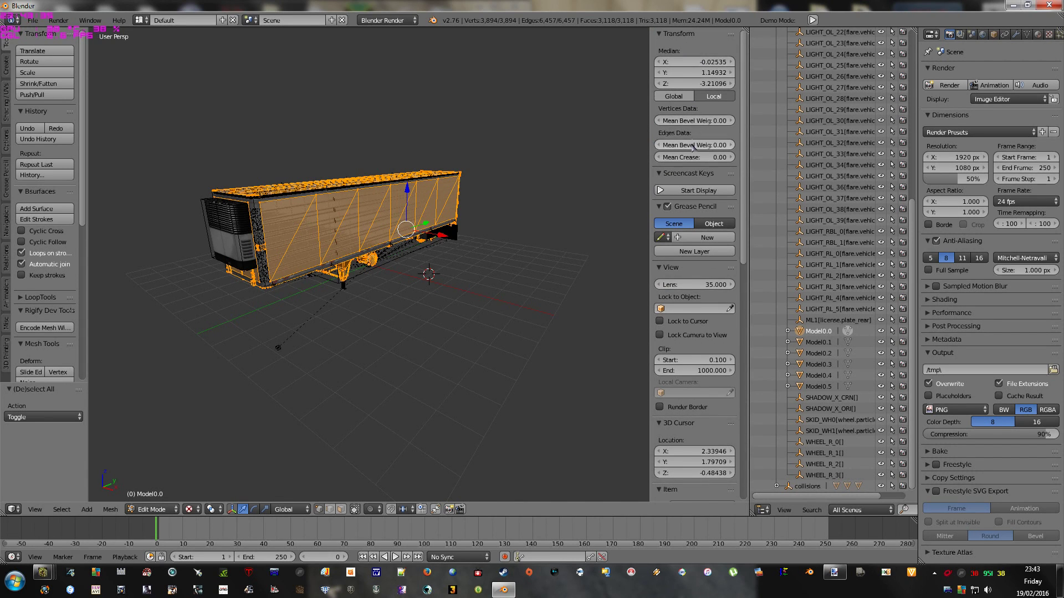
left_click(687, 191)
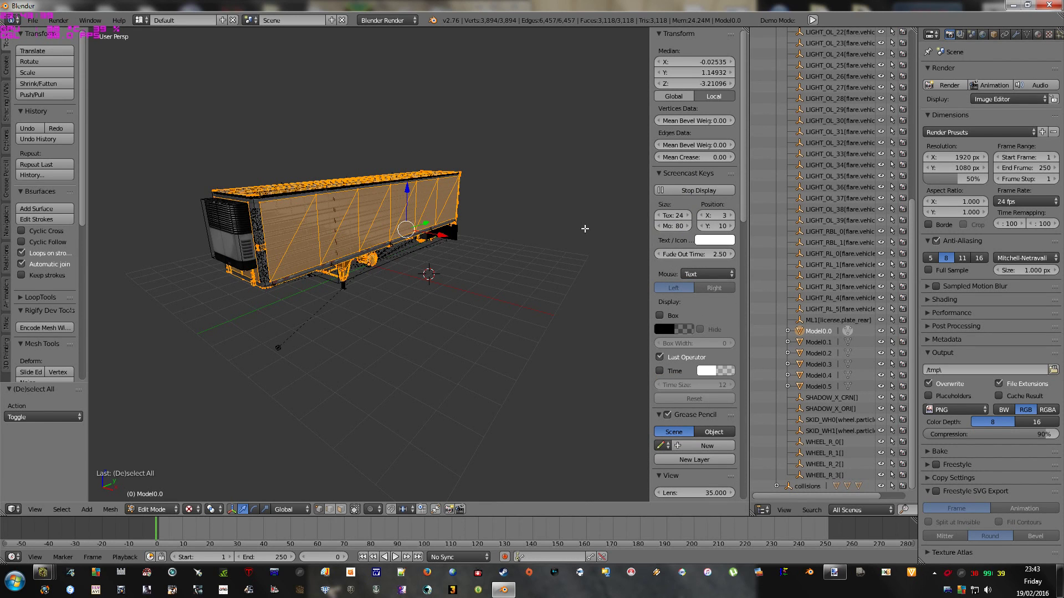
key("n")
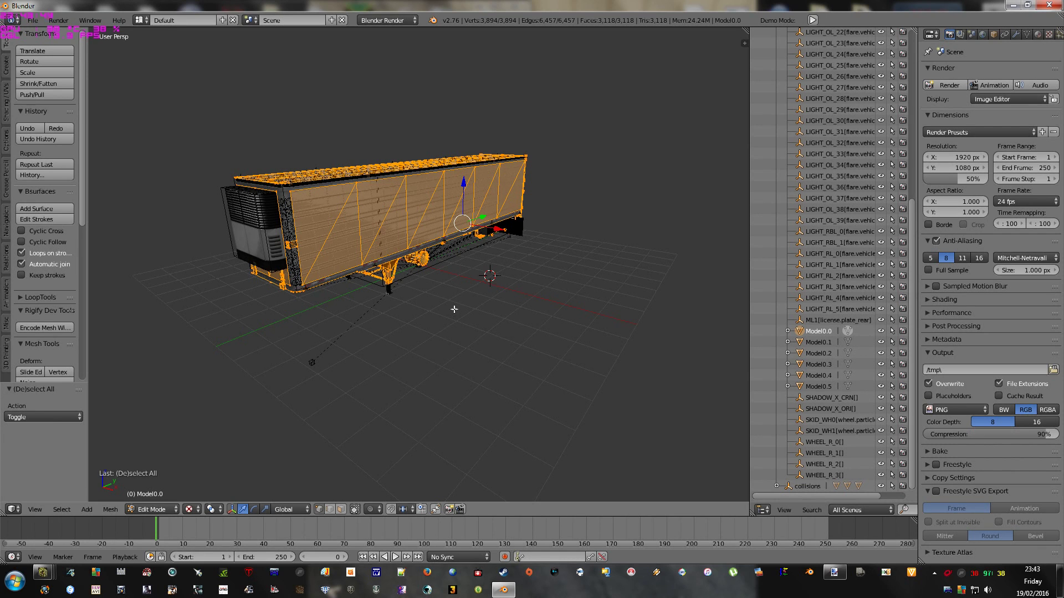
mouse_move(454, 305)
middle_mouse_down()
mouse_move(648, 294)
mouse_move(457, 301)
middle_mouse_up()
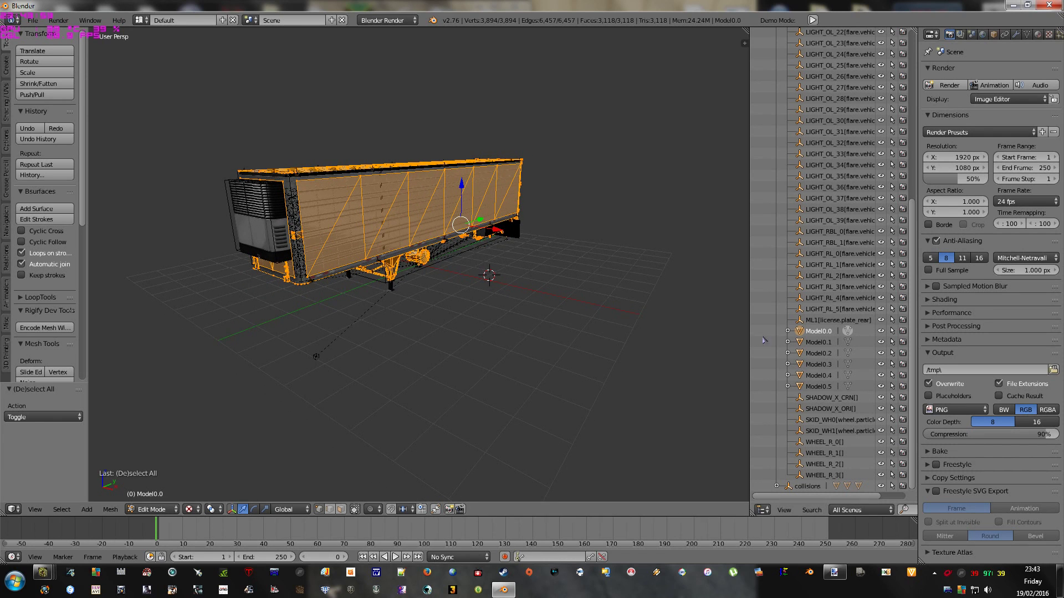
Step: Put the Model0.1 mesh into Edit Mode, highlight all of its geometry to examine which parts it covers, and deselect it
left_click(848, 342)
left_click(456, 310)
key("a")
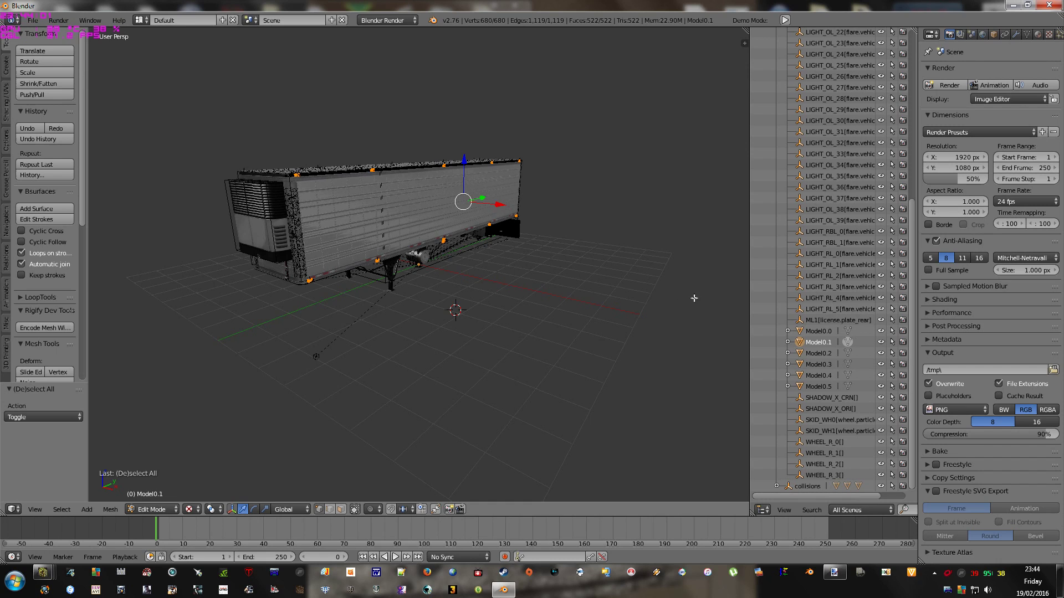
key("a")
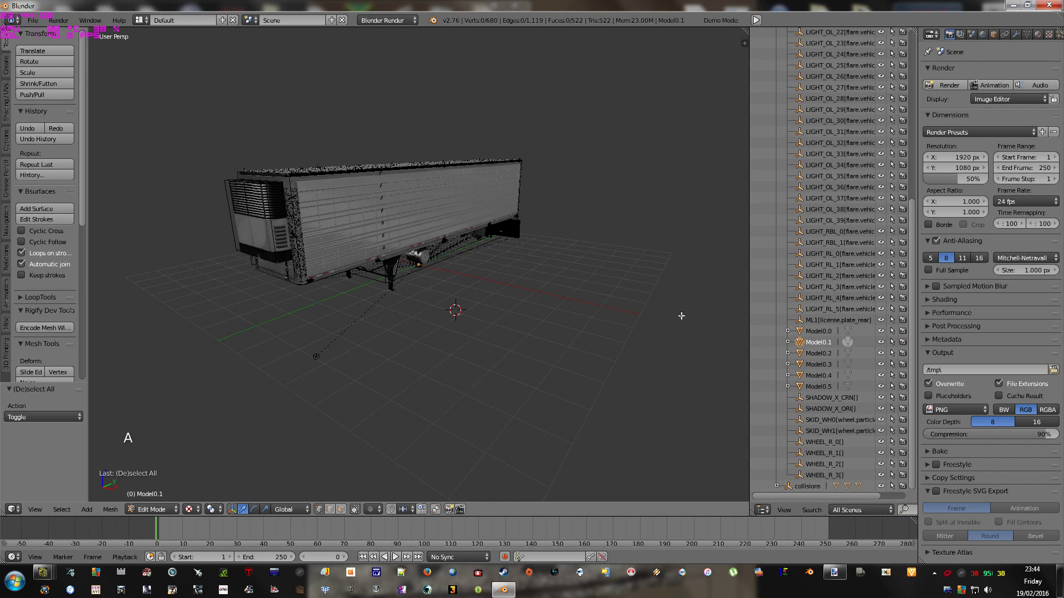
Step: Put the Model0.2 mesh into Edit Mode, highlight all of its geometry to examine its parts, and deselect it
left_click(847, 354)
left_click(466, 290)
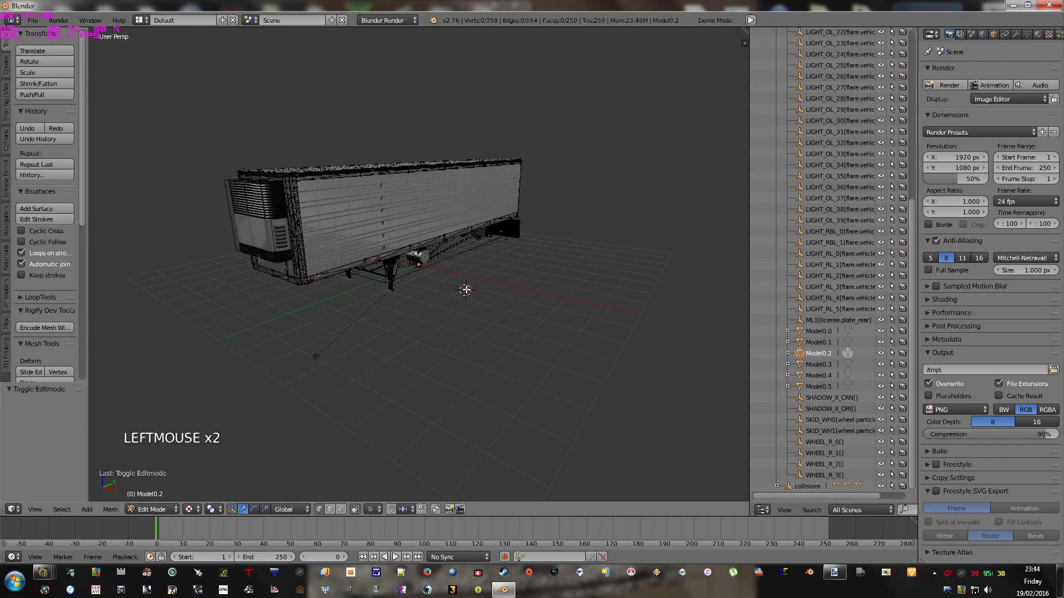
key("a")
mouse_move(499, 281)
middle_mouse_down()
mouse_move(622, 275)
mouse_move(509, 273)
middle_mouse_up()
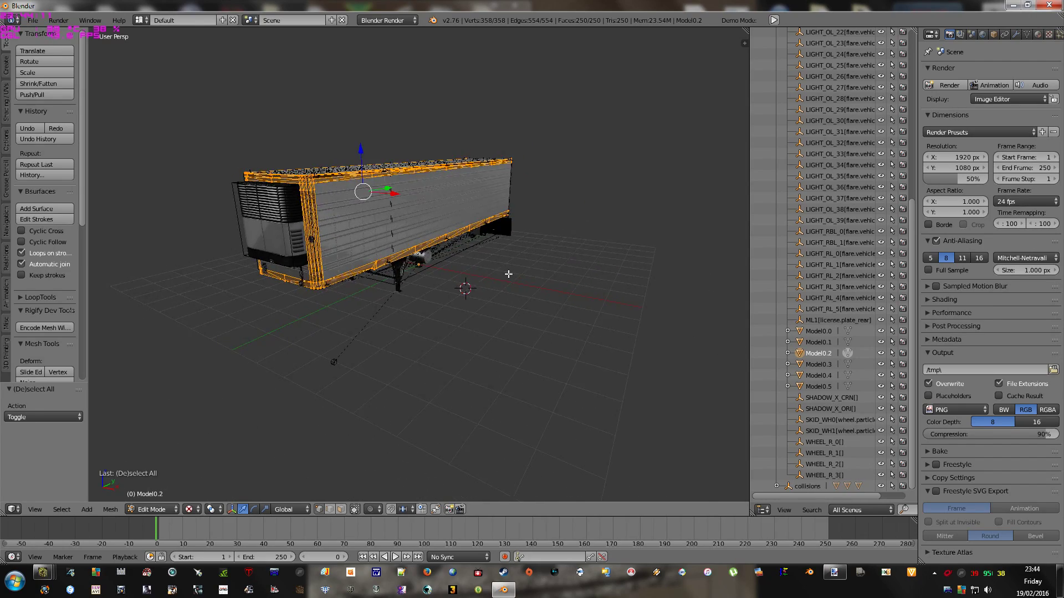
middle_click(508, 274)
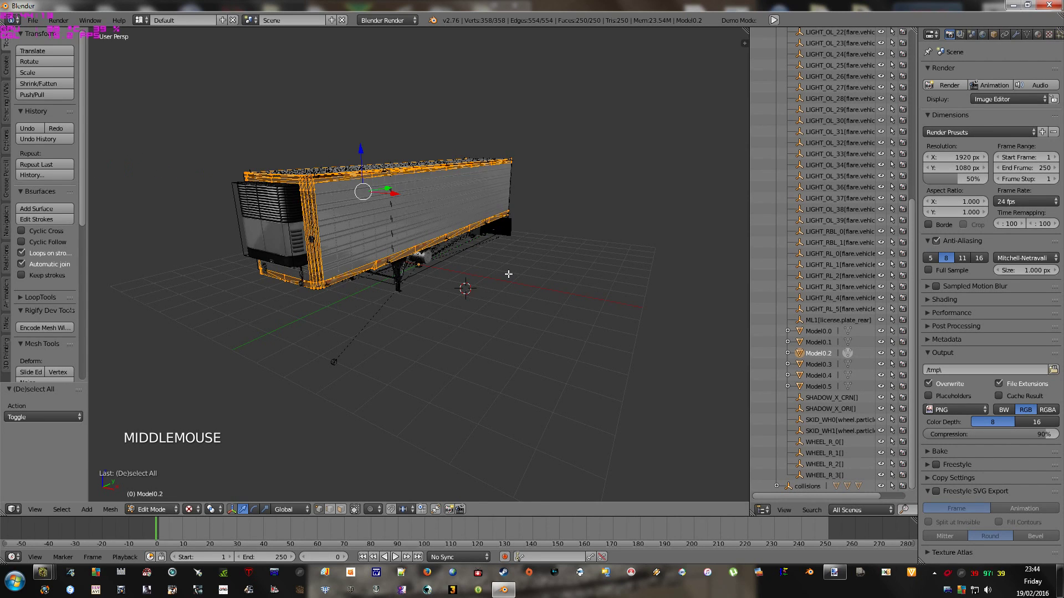
key("Tab")
key("a")
left_click(533, 328)
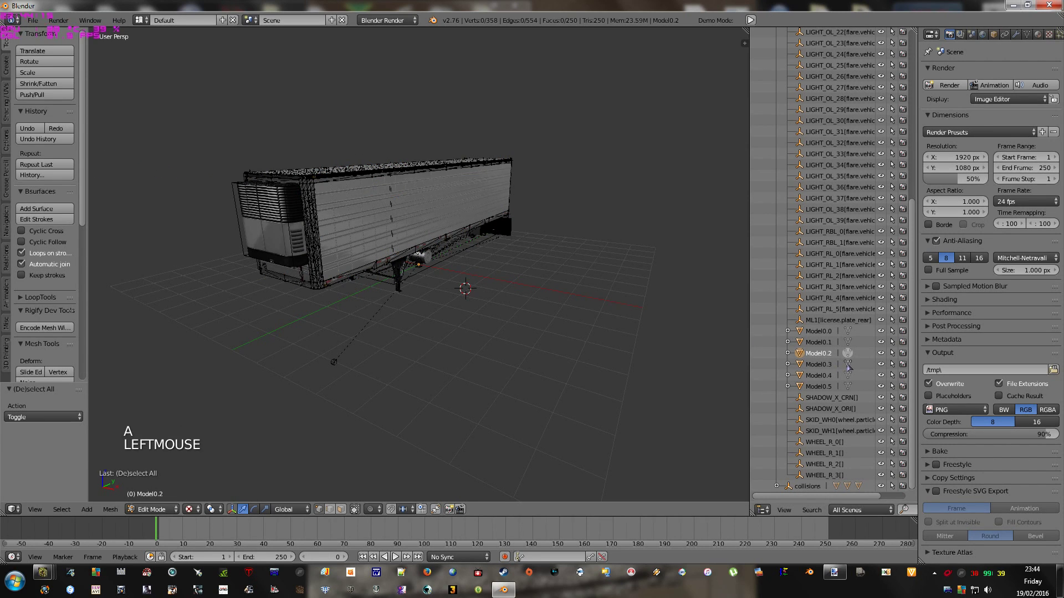
Step: Put the Model0.3 mesh into Edit Mode, highlight all of its geometry to examine its parts, and deselect it
key("Tab")
left_click(464, 313)
key("a")
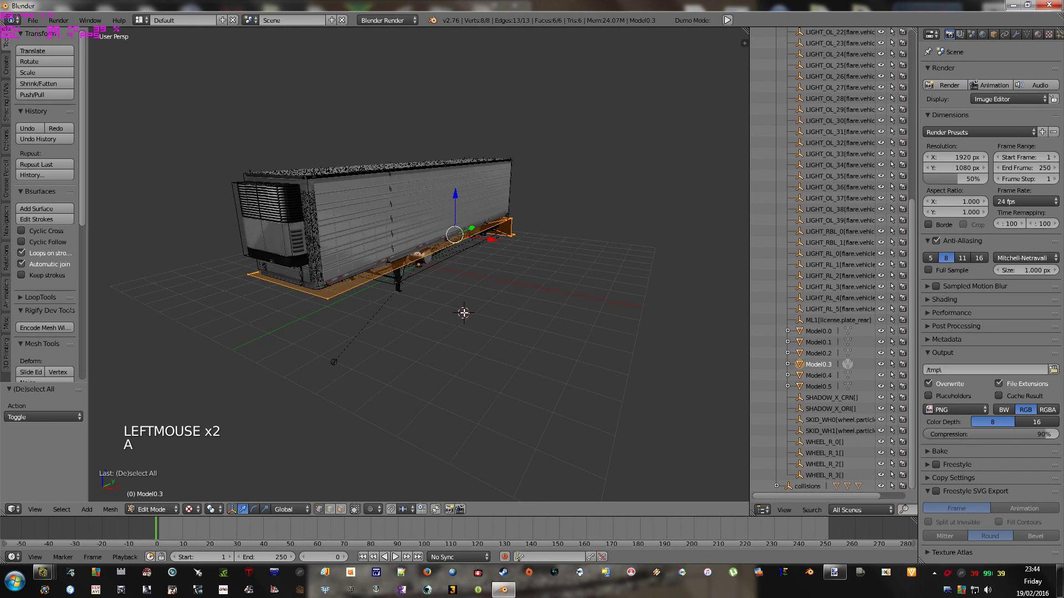
key("a")
Step: Put the Model0.4 mesh into Edit Mode, highlight all of its geometry to examine its parts, and deselect it
left_click(847, 375)
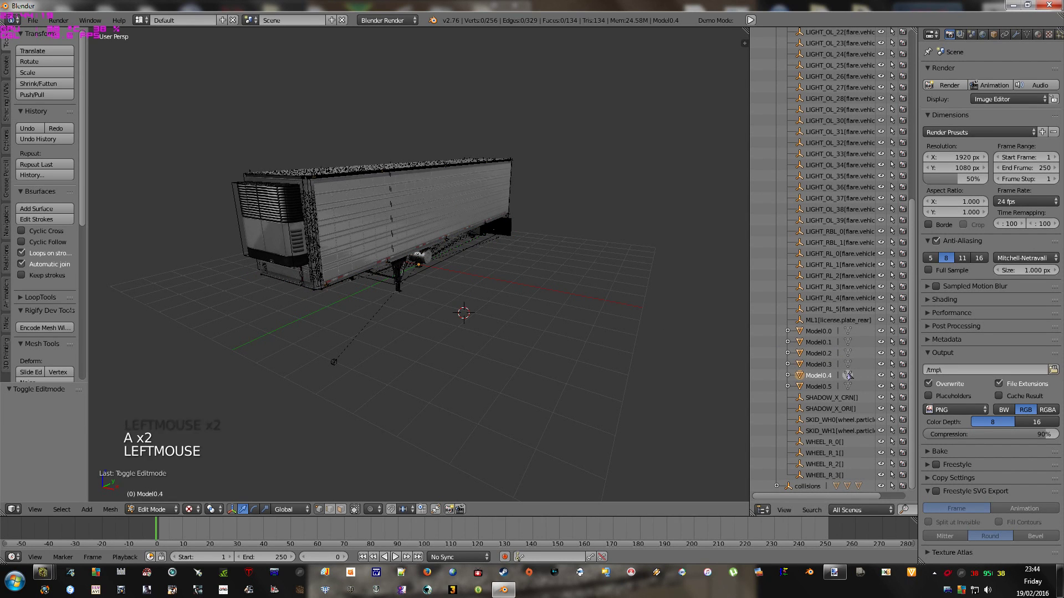
left_click(486, 280)
key("a")
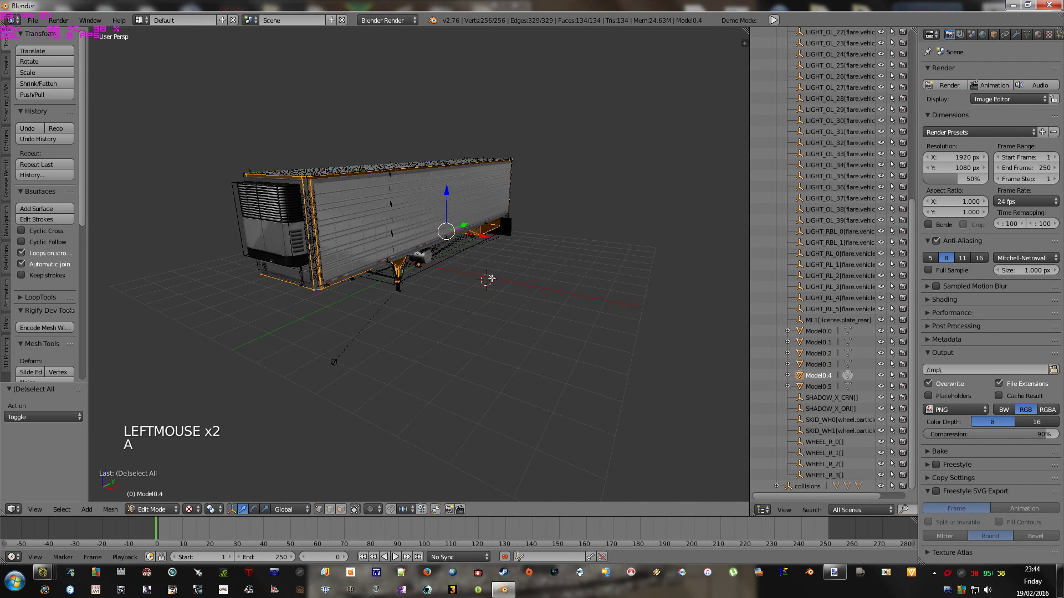
key("a")
Step: Put the Model0.5 mesh into Edit Mode, highlight all of its geometry to examine its parts, and deselect it
left_click(847, 386)
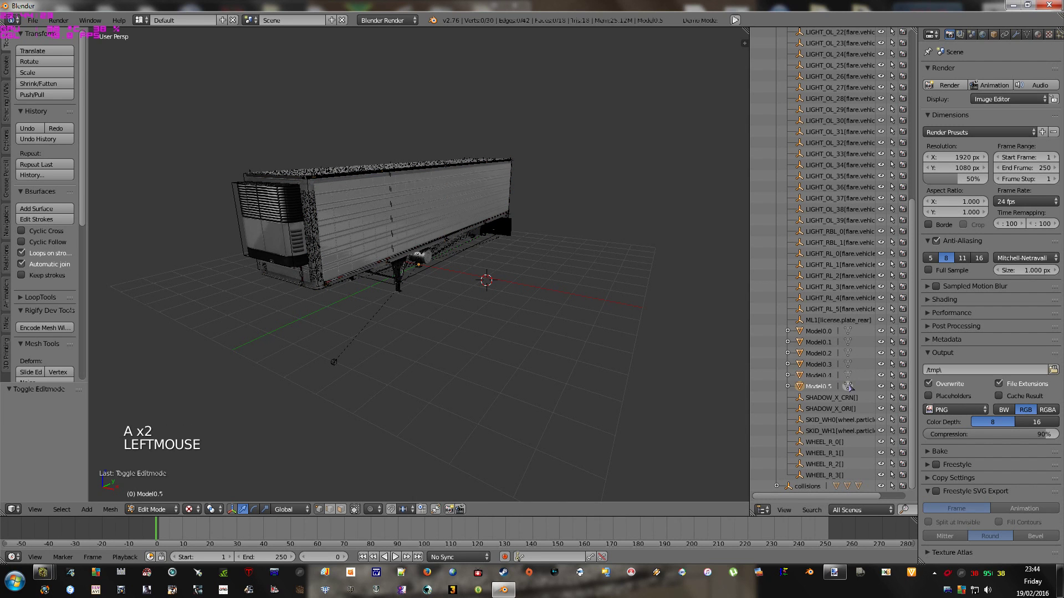
left_click(461, 275)
key("a")
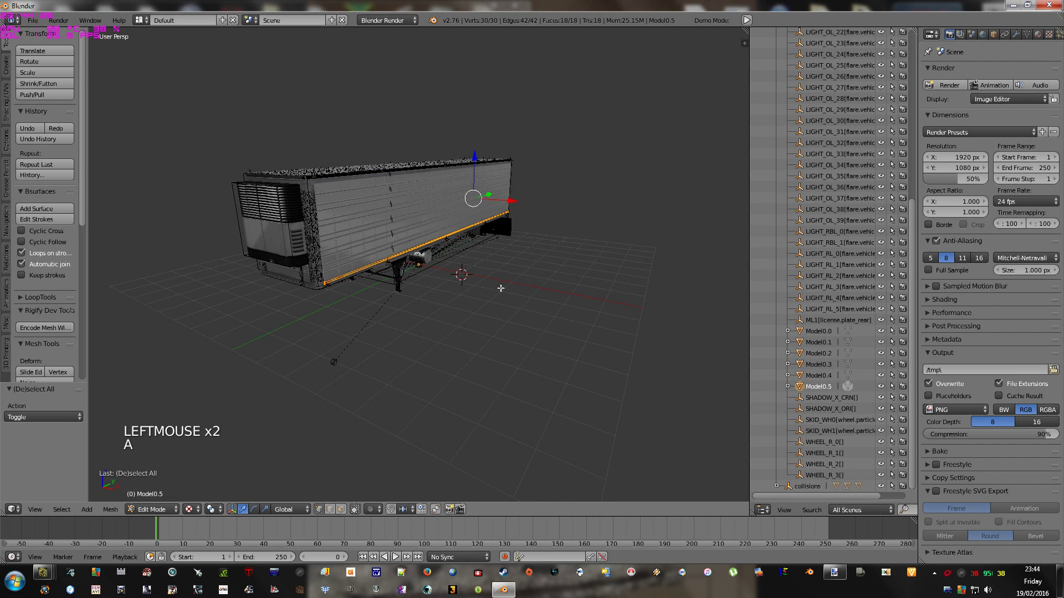
middle_click(528, 281)
middle_click_drag(528, 281, 513, 284)
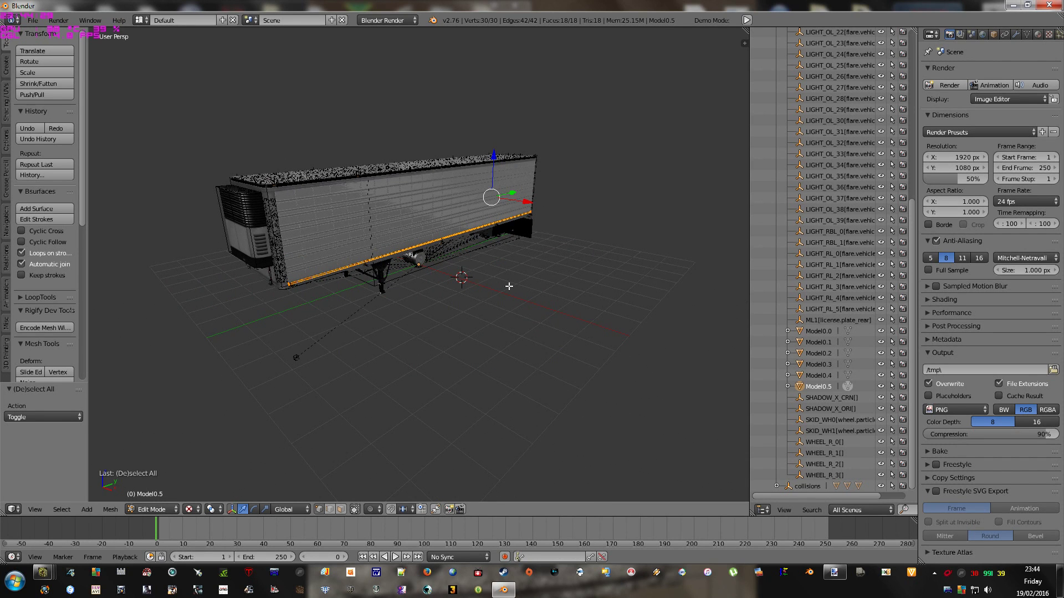
key("a")
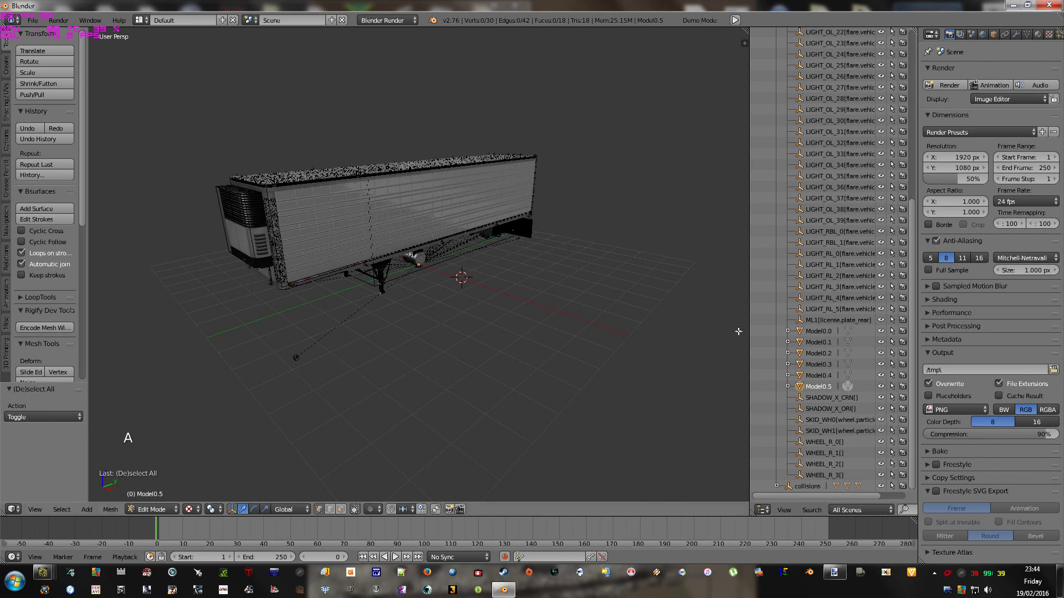
Step: Compare Model0.0 with Model0.1 in Edit Mode by toggling the selection of all Model0.1 geometry
left_click(847, 333)
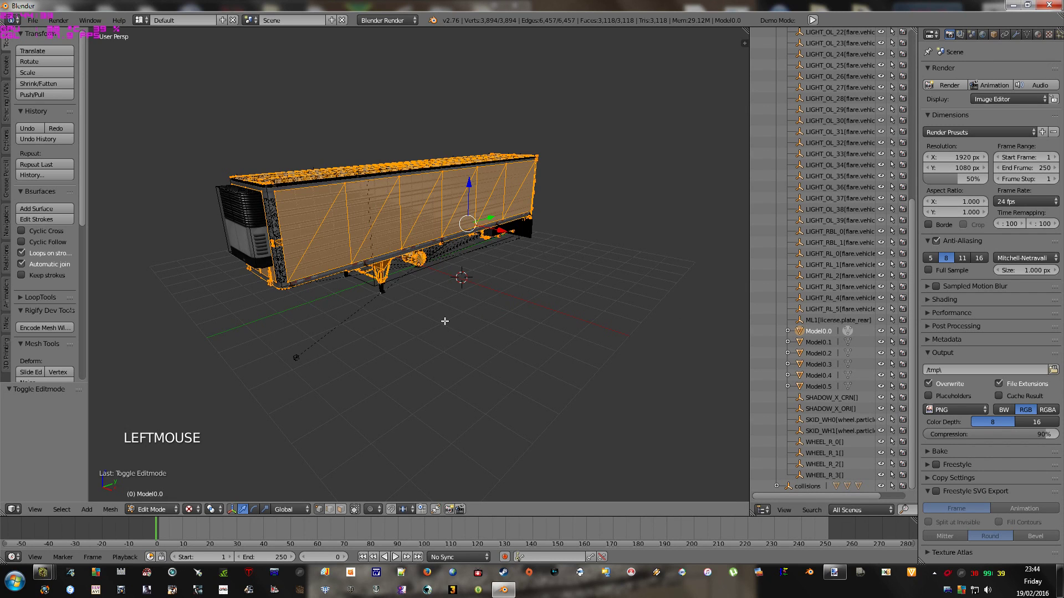
left_click(847, 342)
key("a")
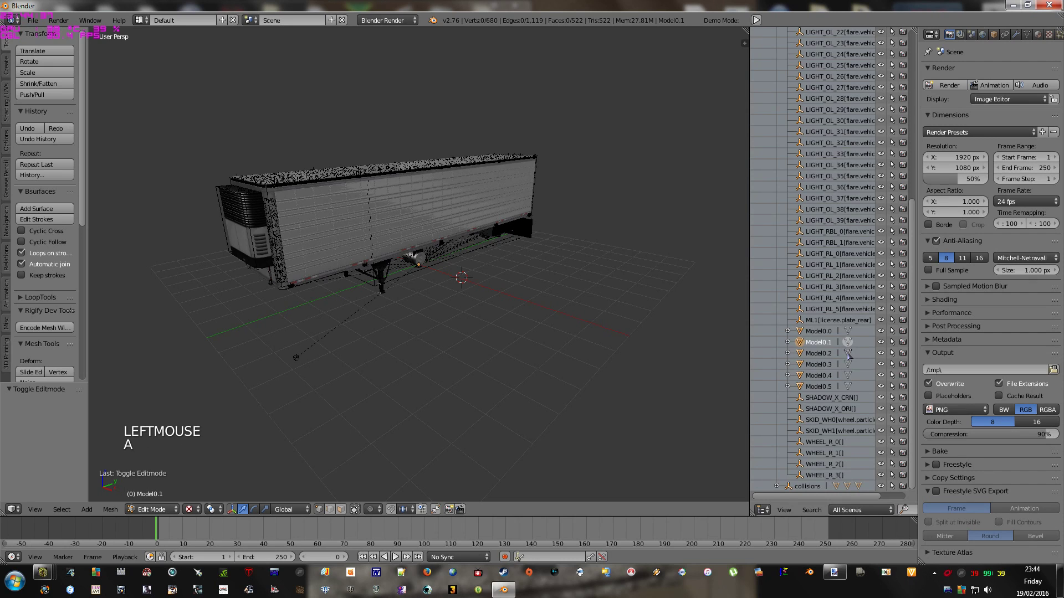
key("a")
left_click(499, 324)
key("a")
key("a")
Step: Review Model0.2 in Edit Mode with all of its geometry selected, and move on to Model0.3
left_click(848, 353)
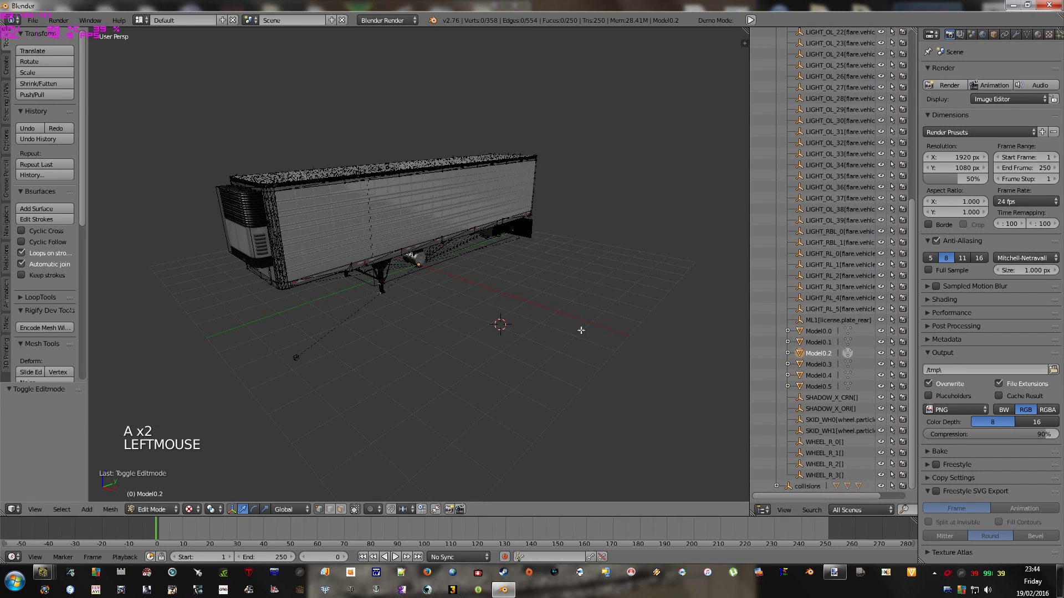
left_click(521, 296)
key("a")
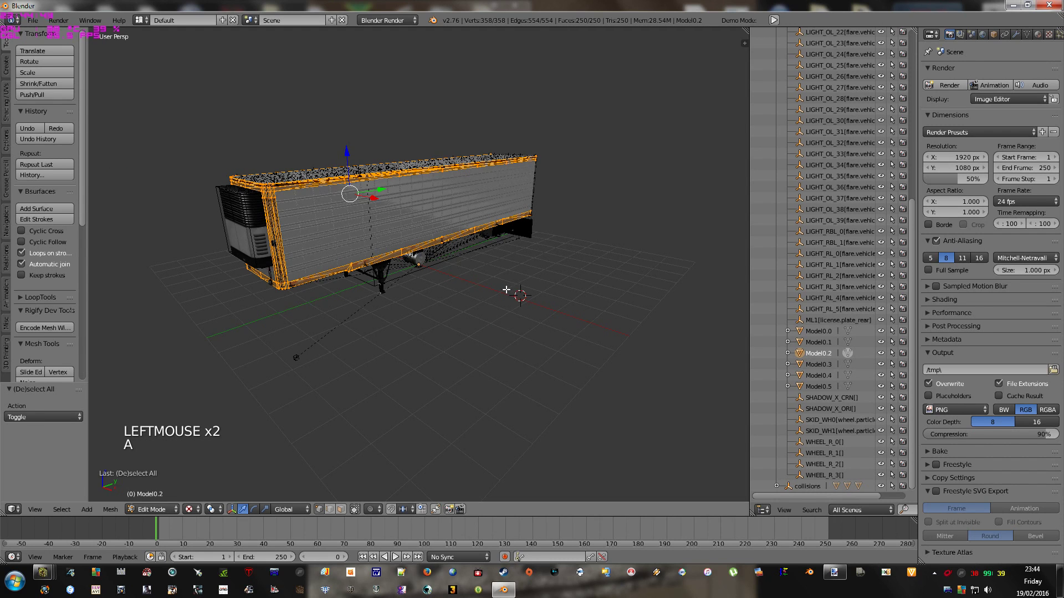
left_click(848, 364)
Step: Return to the fully selected Model0.0 mesh in Edit Mode and switch to the UV Editing screen layout
left_click(848, 332)
middle_click_drag(388, 323, 424, 325)
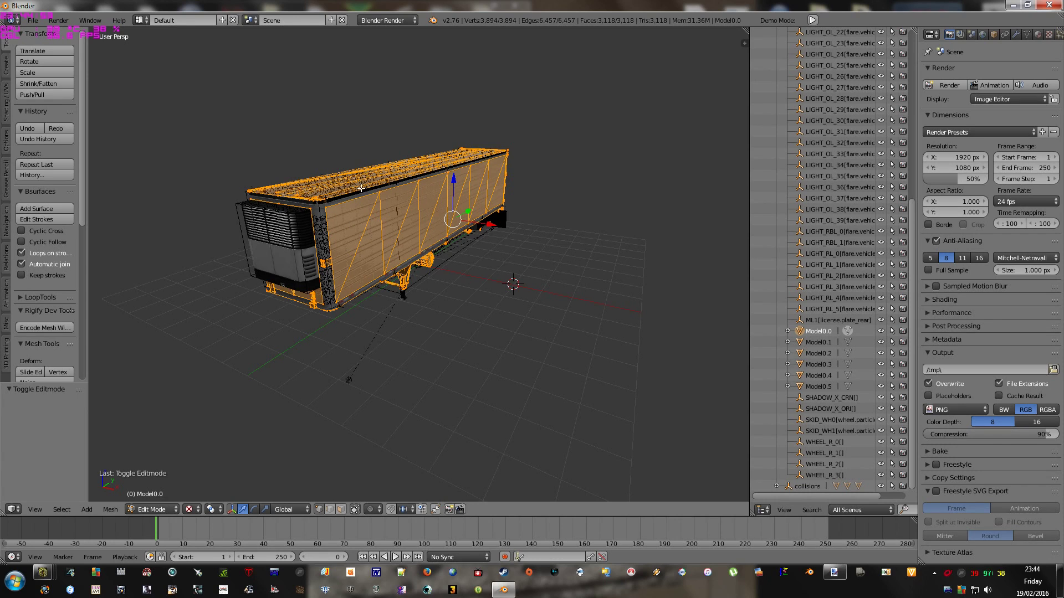
left_click(146, 21)
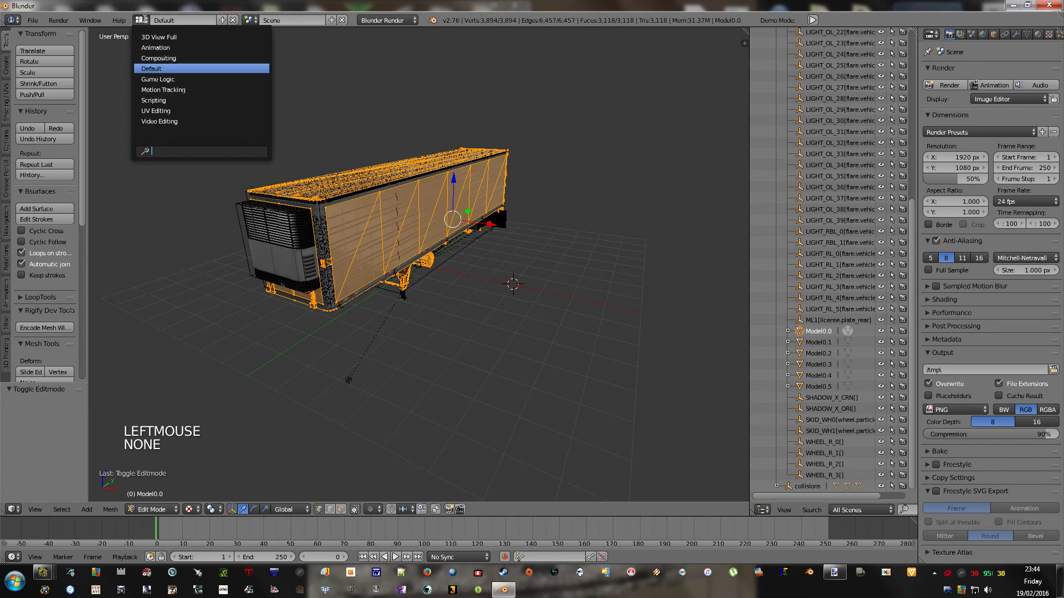
left_click(165, 112)
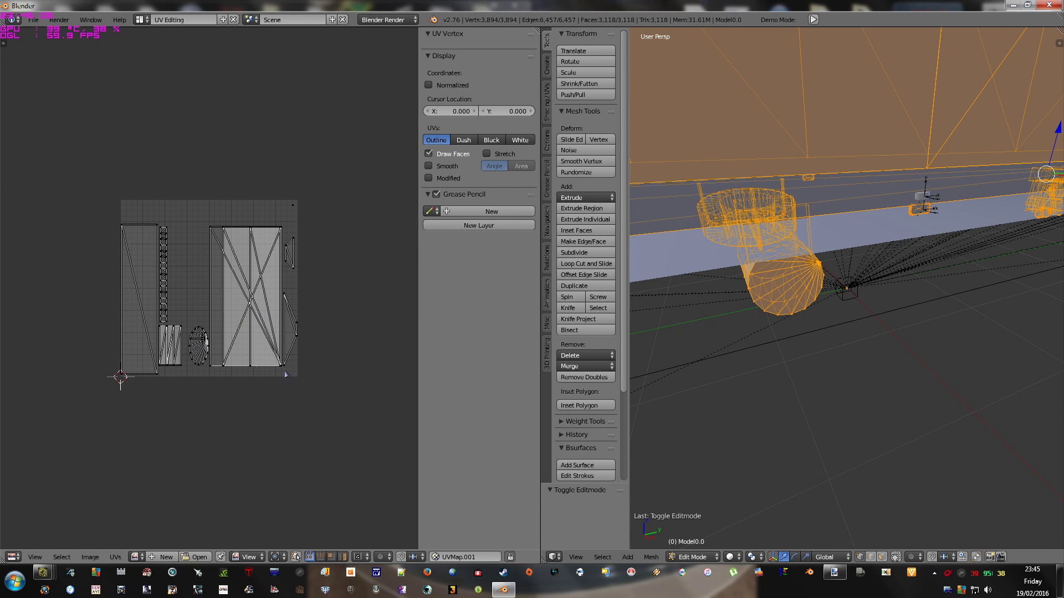
Step: Switch the active UV map of Model0.0 to UVMap, with the whole layout in view
left_click(450, 557)
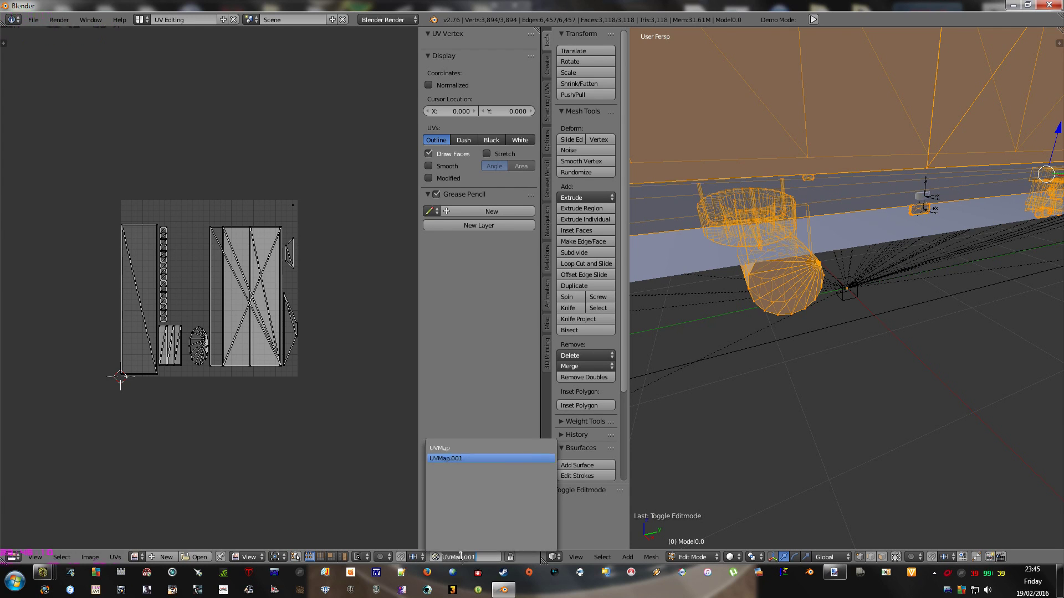
left_click(450, 449)
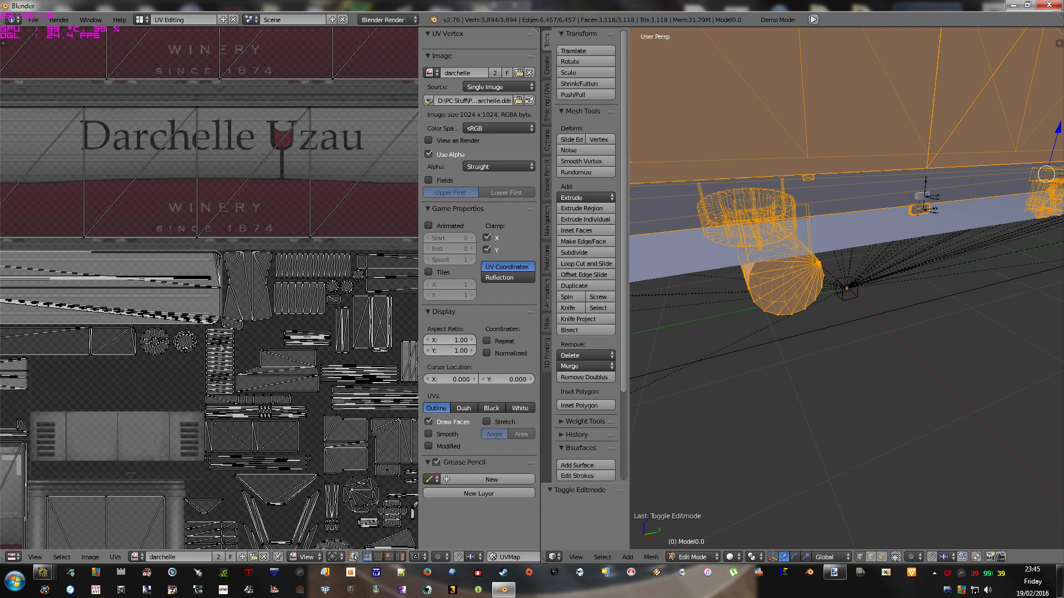
scroll(225, 344, "down", 3)
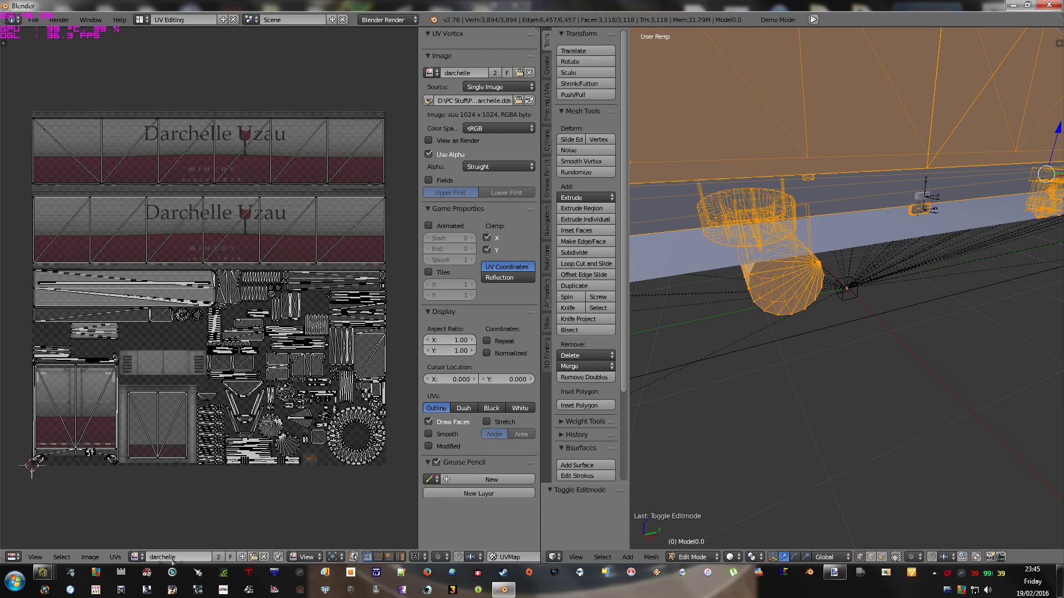
Step: Load Blank White 4096x4096.png from the Blender Trys trailer templates folder as the image behind the UV layout
left_click(254, 557)
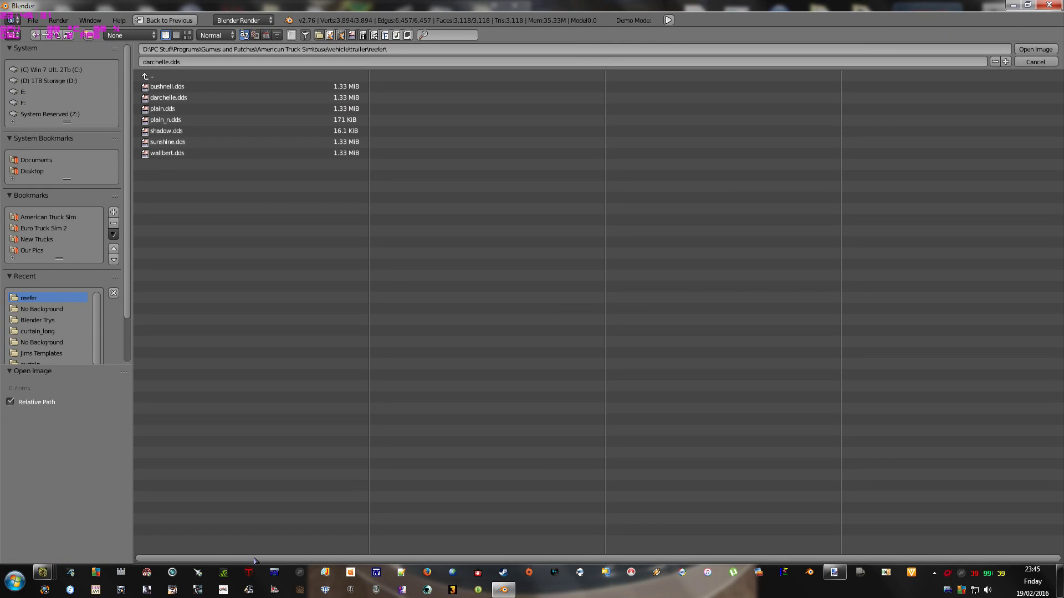
left_click(48, 217)
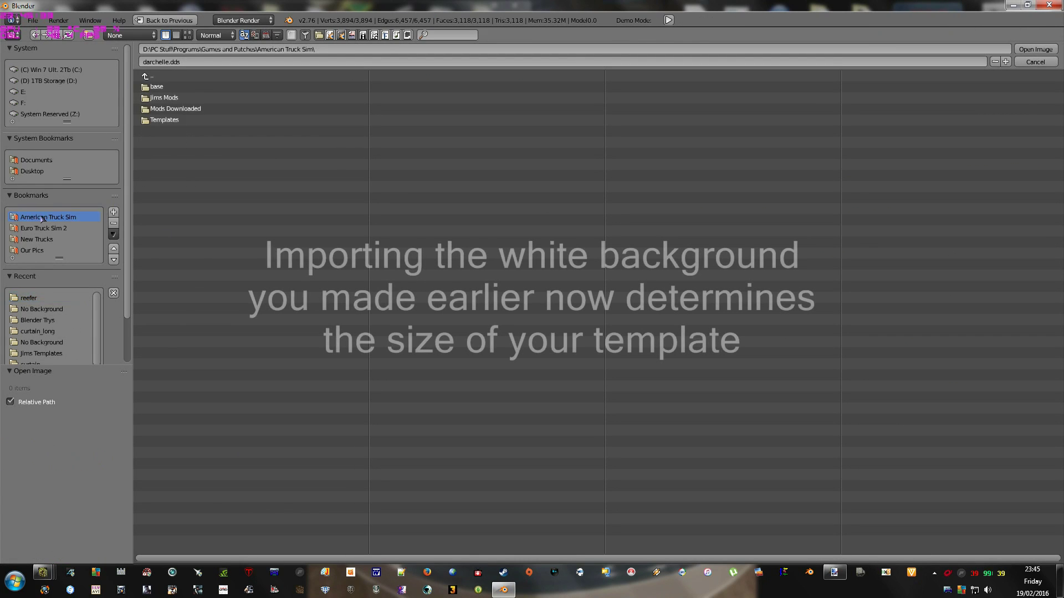
left_click(170, 120)
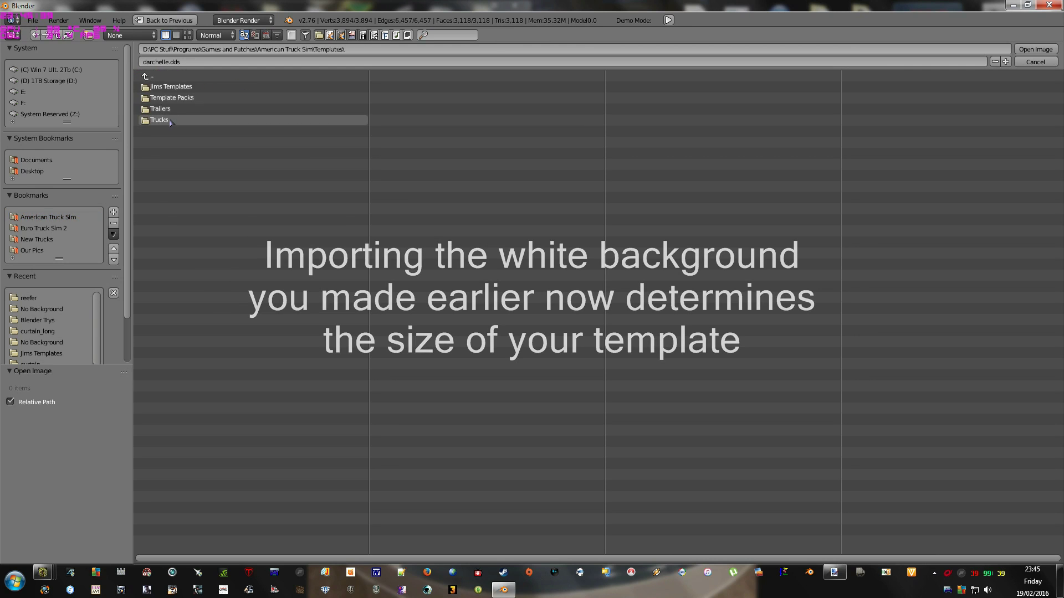
left_click(166, 109)
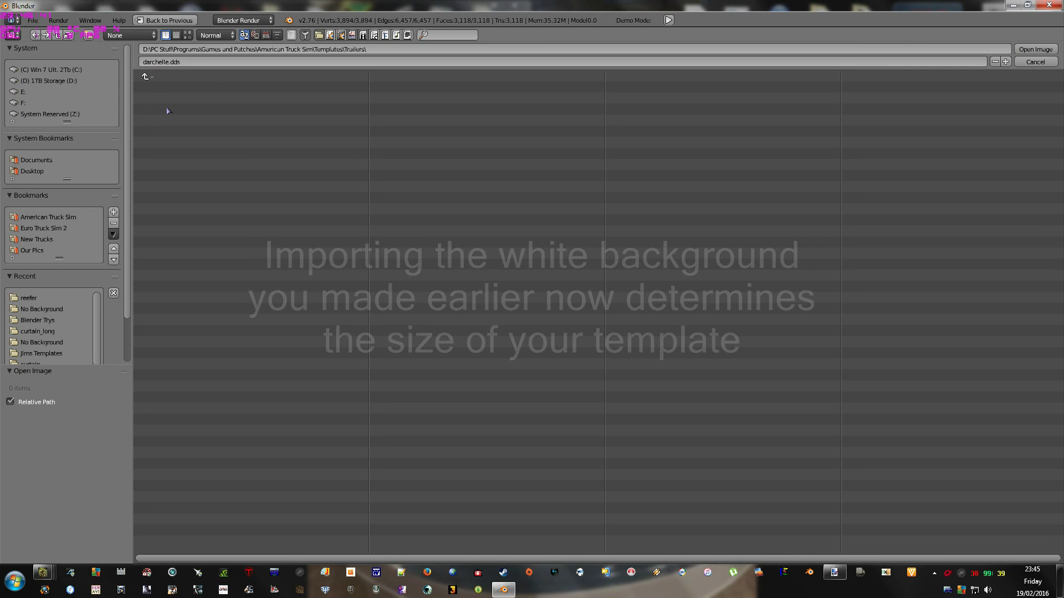
key("BackSpace")
left_click(173, 88)
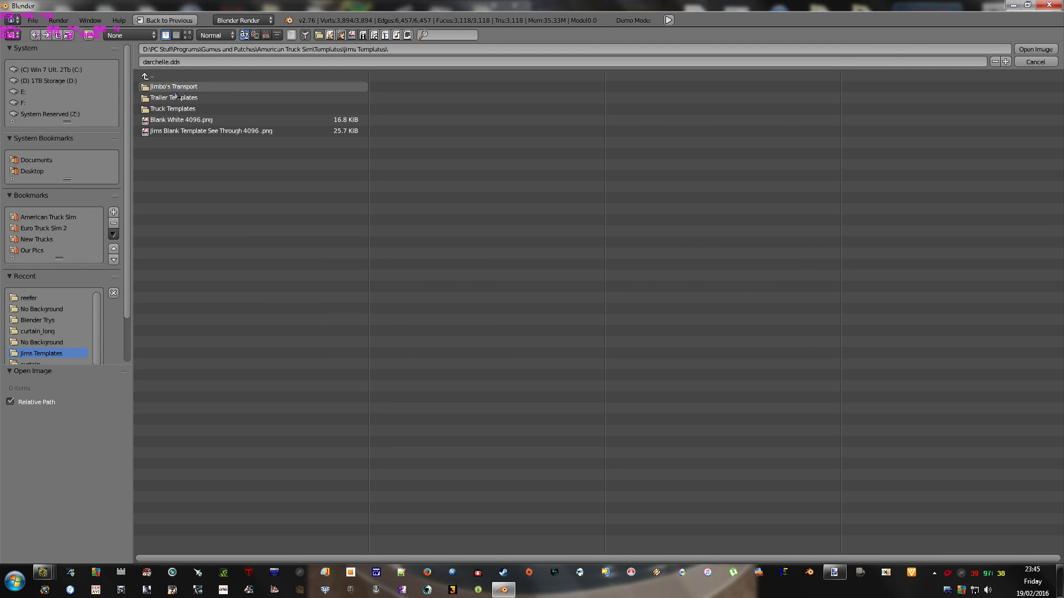
left_click(175, 97)
left_click(175, 87)
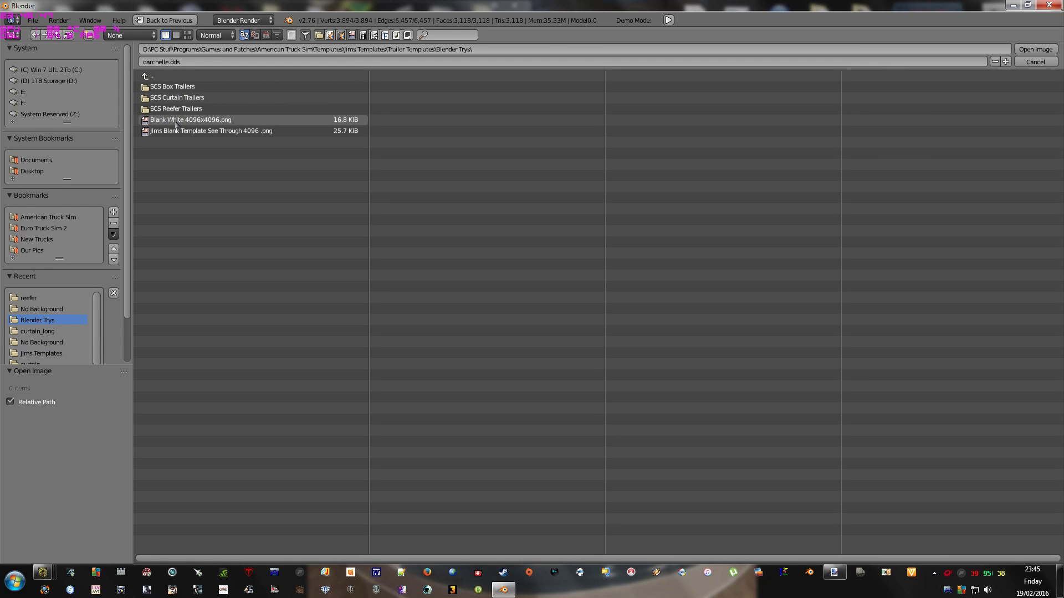
double_click(209, 120)
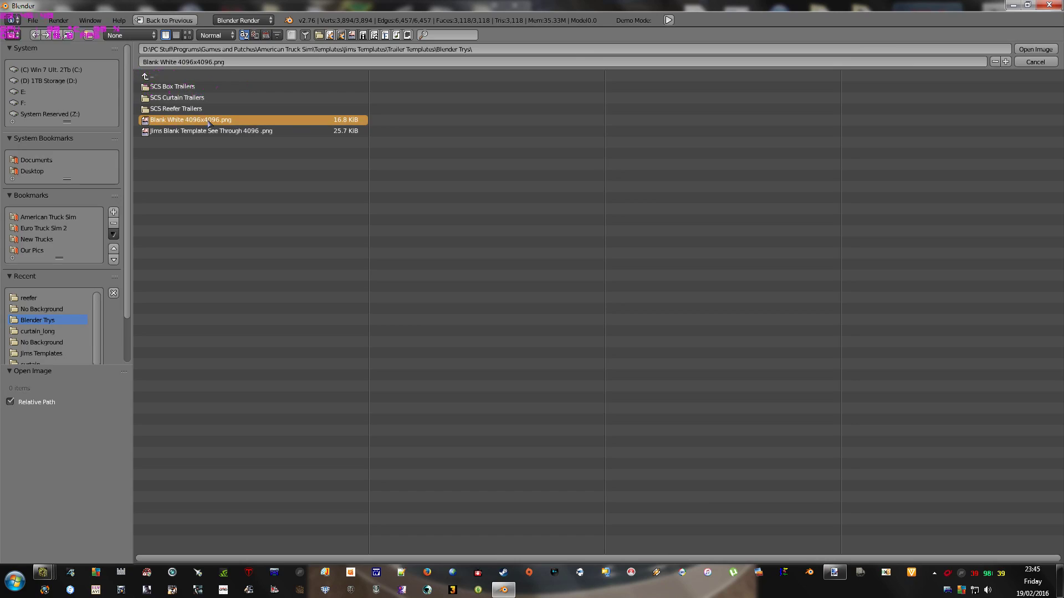
scroll(169, 342, "down", 8)
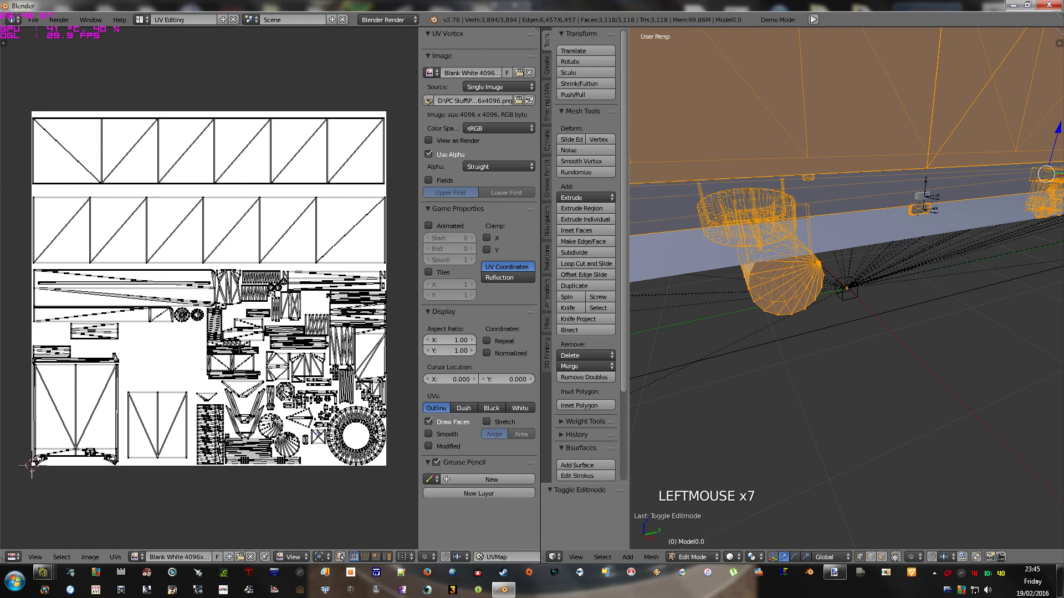
Step: Start a UV layout export of Model0.0 and browse to the No Background folder under Blender Trys, SCS Reefer Trailers, SCS Reefer
left_click(116, 556)
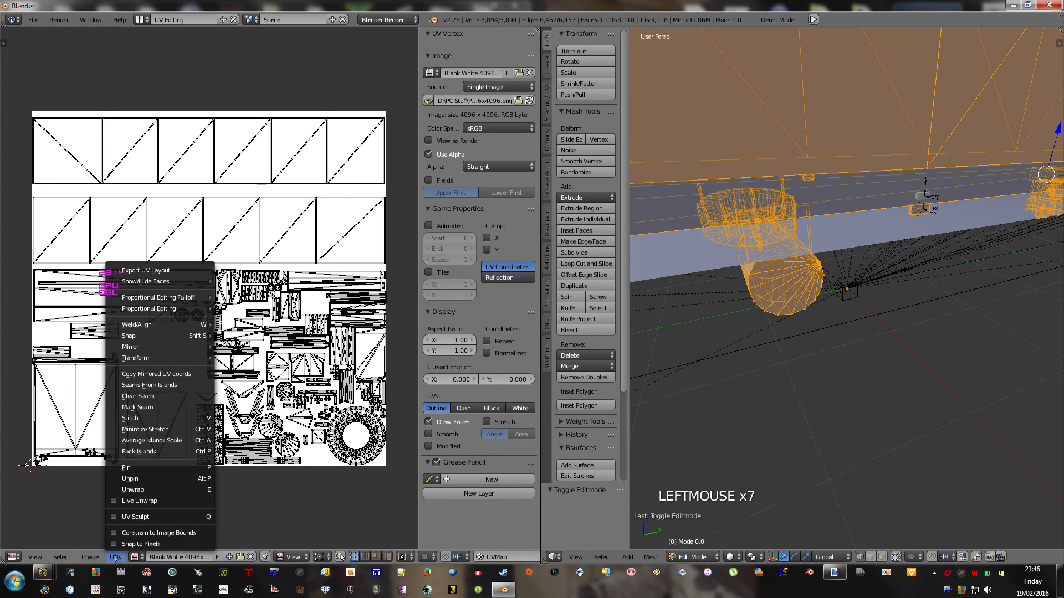
left_click(155, 272)
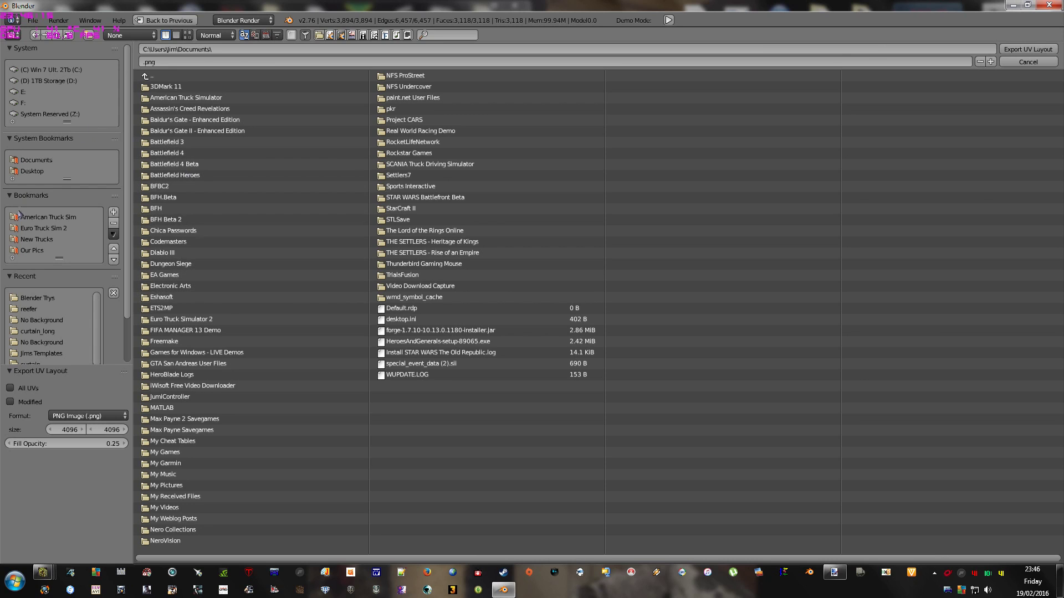
left_click(62, 219)
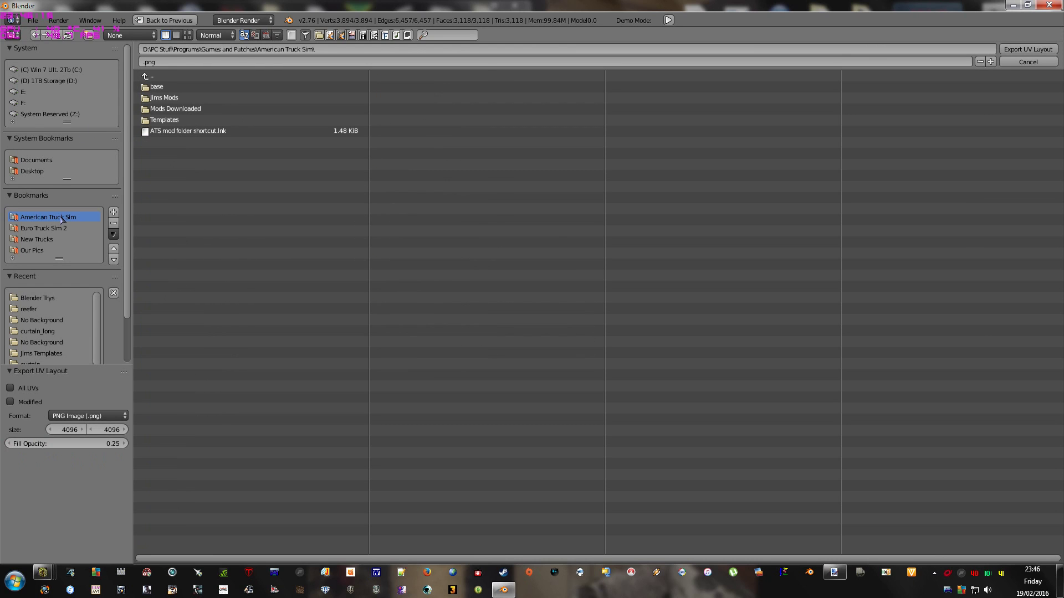
left_click(174, 121)
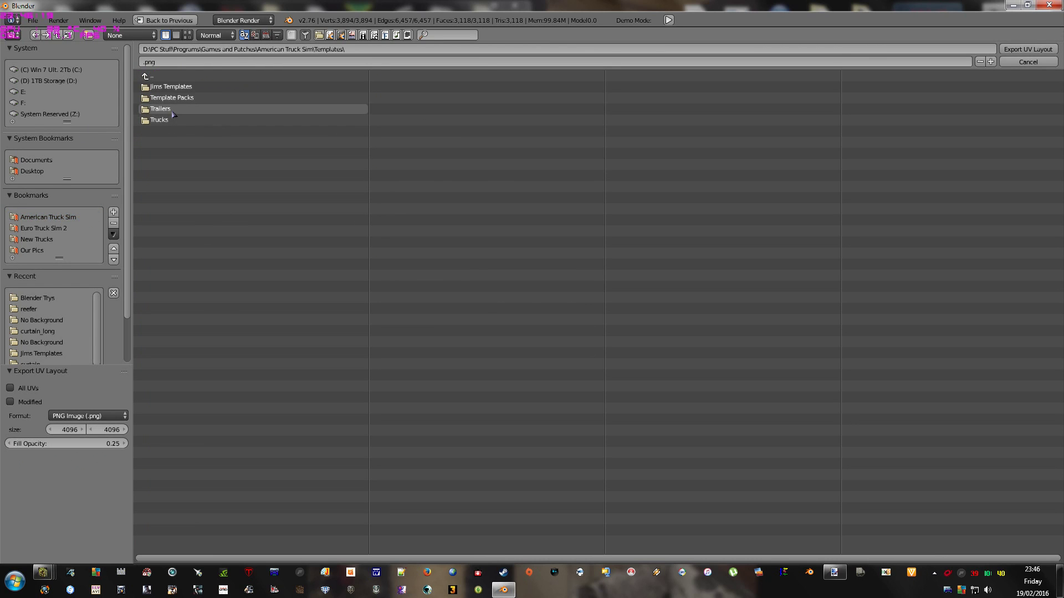
left_click(173, 87)
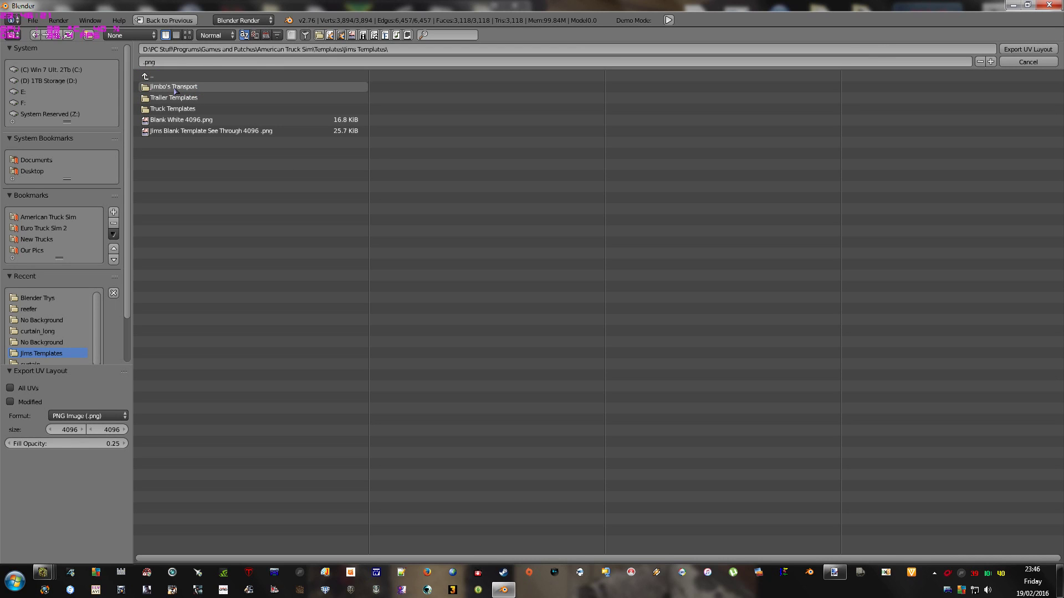
left_click(178, 99)
left_click(179, 88)
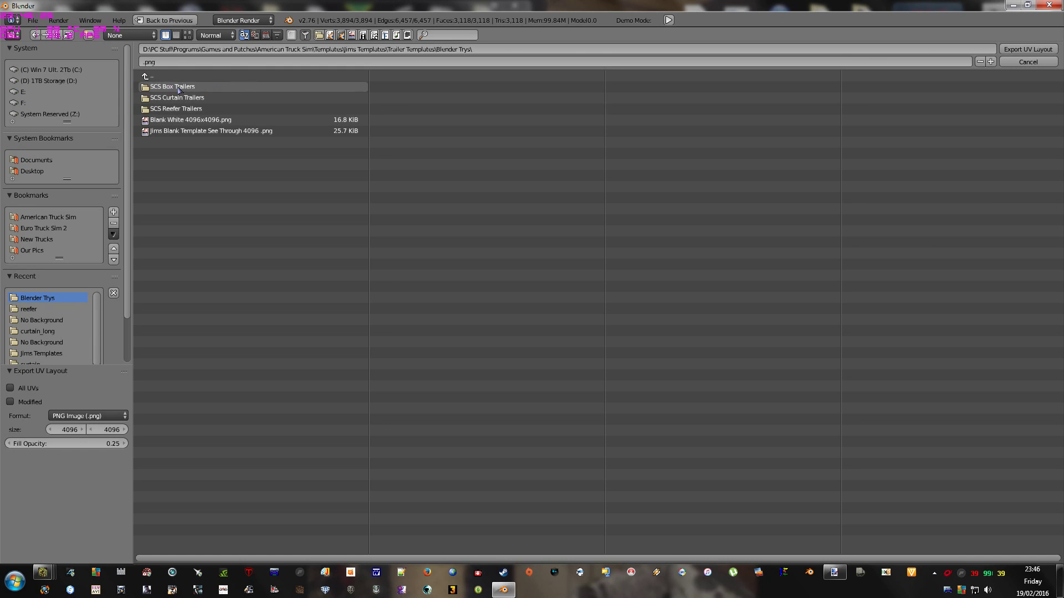
left_click(177, 110)
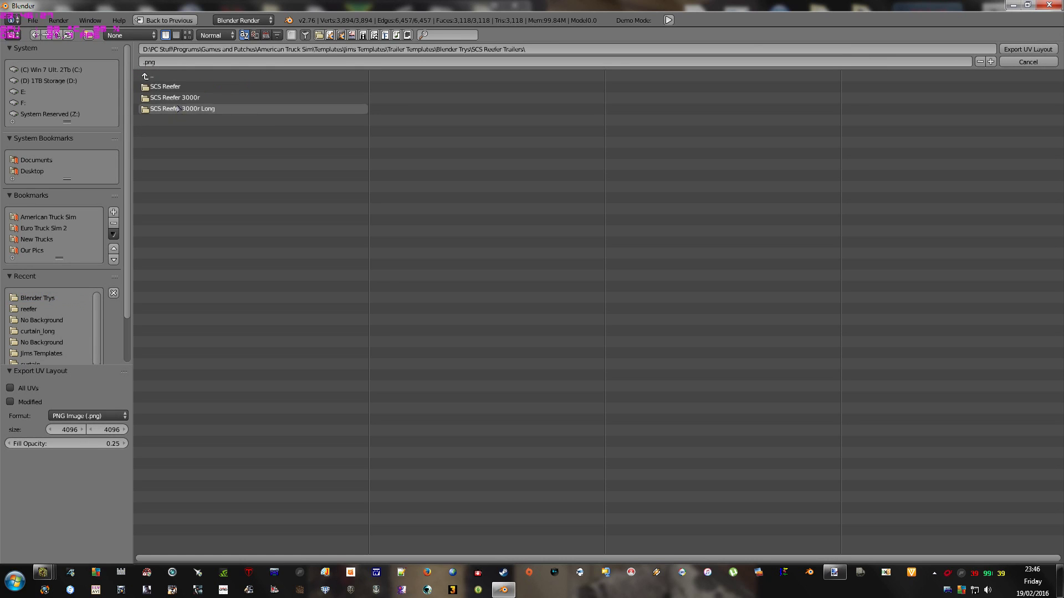
left_click(175, 89)
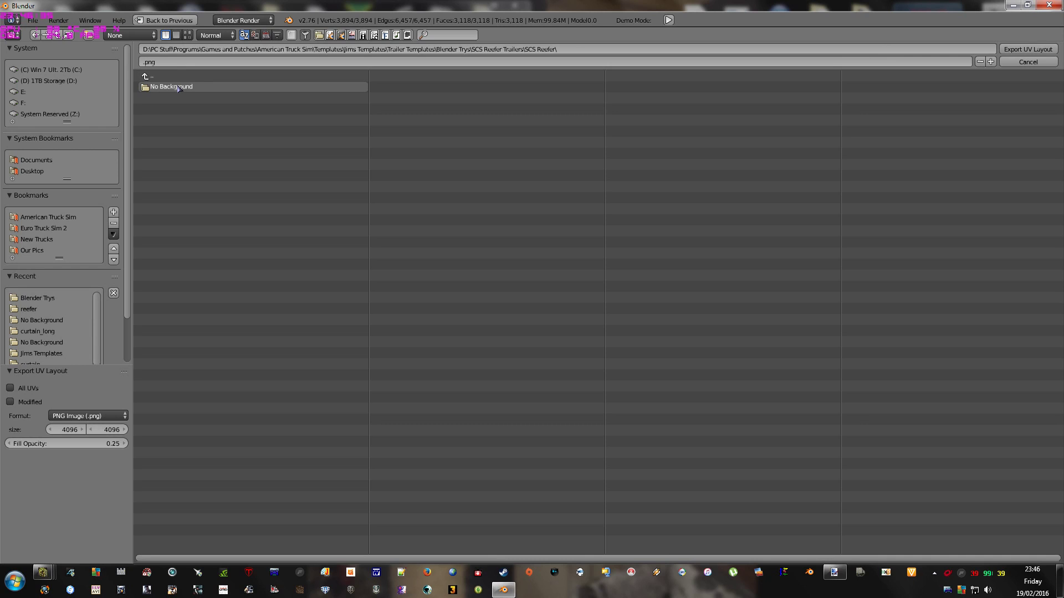
left_click(178, 90)
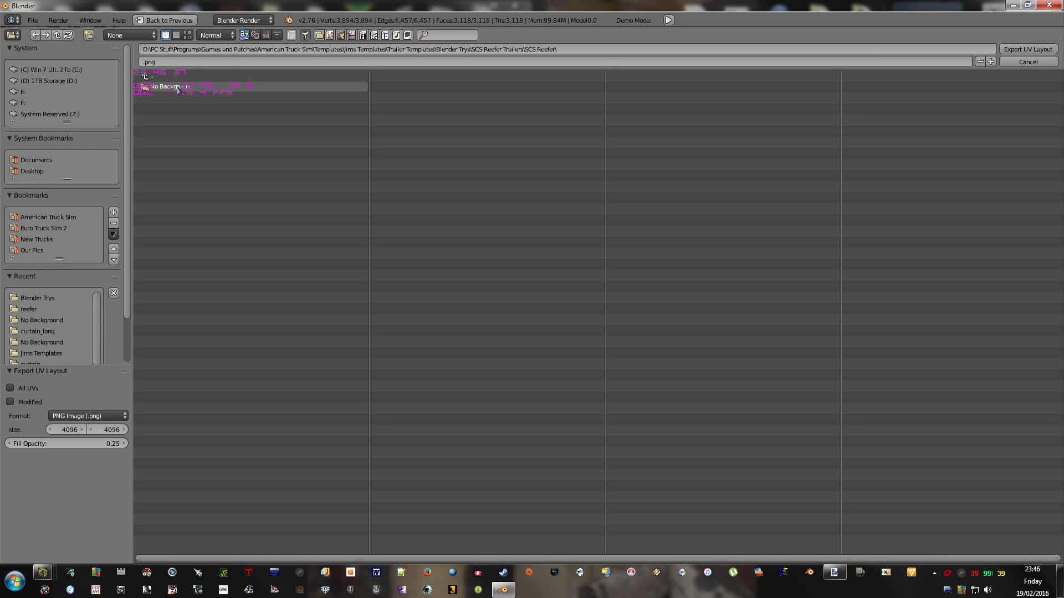
Step: Name the export Jims SCS Reefer.png and export the UV layout as a 4096 x 4096 PNG with 0.25 fill opacity
left_click(161, 61)
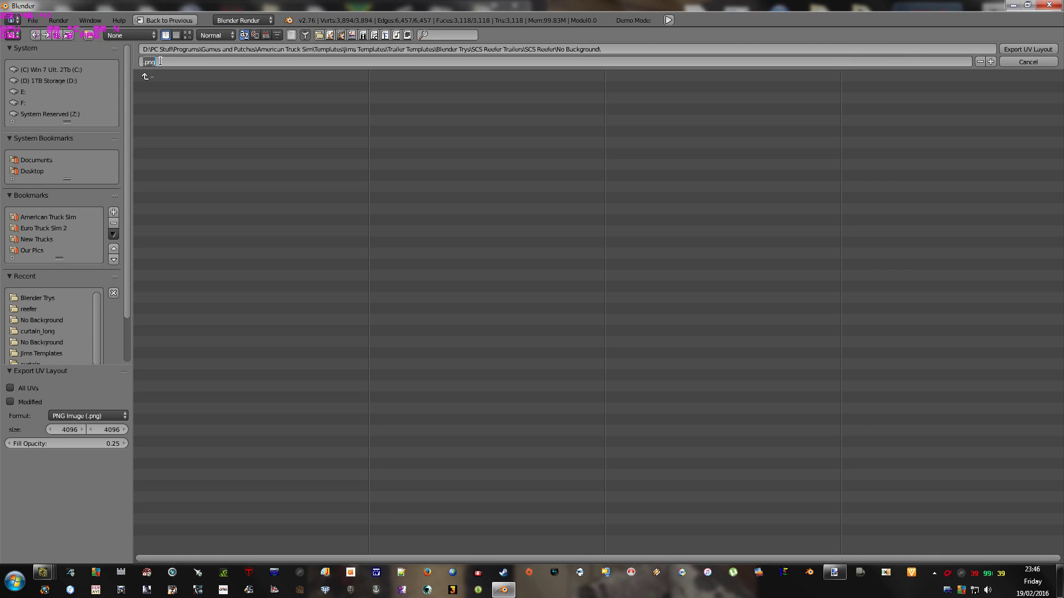
key("BackSpace")
type("Jims SCS Reefer")
key("Return")
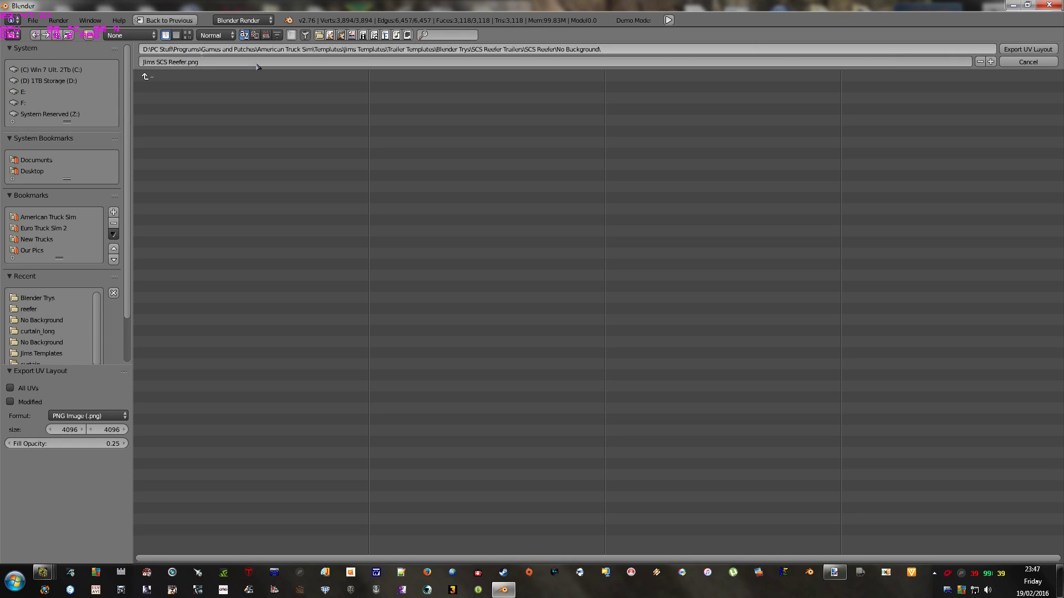
left_click(1034, 50)
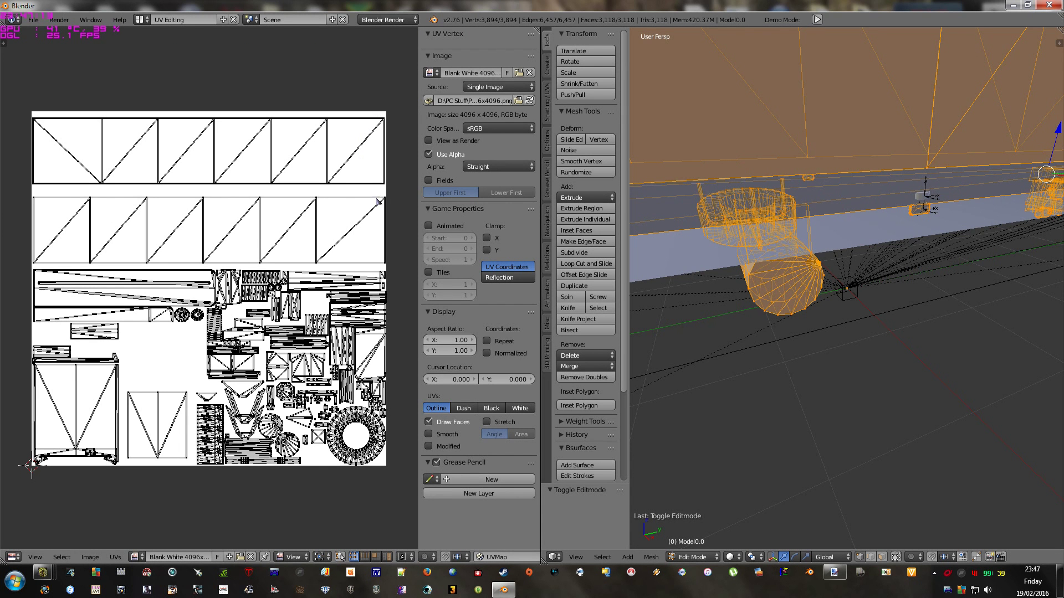
Step: Switch to paint.net with the blank white image and open the SCS Reefer template's No Background folder in Windows Explorer beside it
left_click(1013, 5)
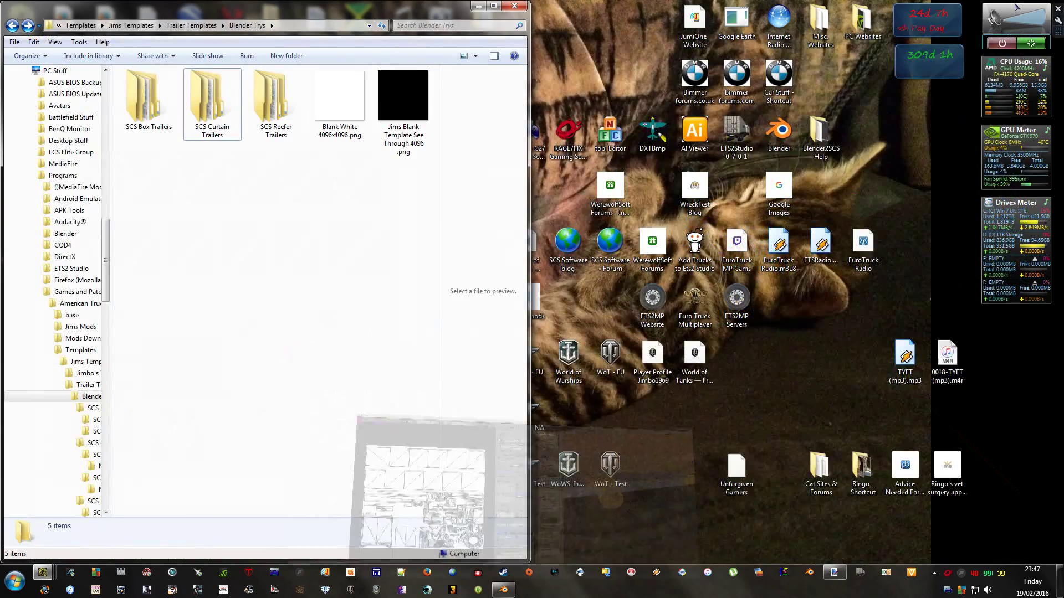
left_click(827, 578)
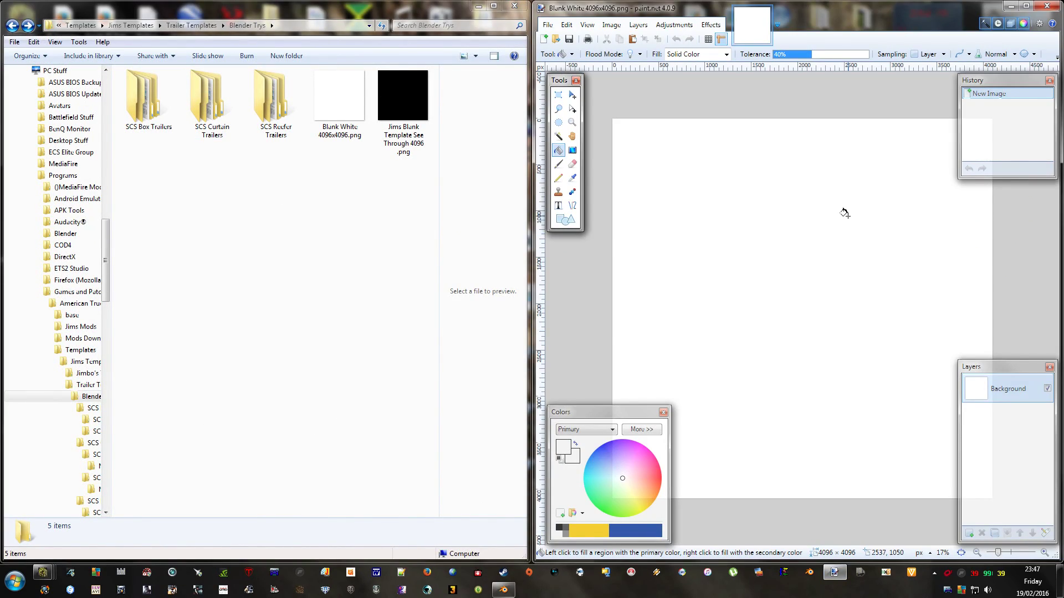
double_click(275, 114)
left_click(155, 91)
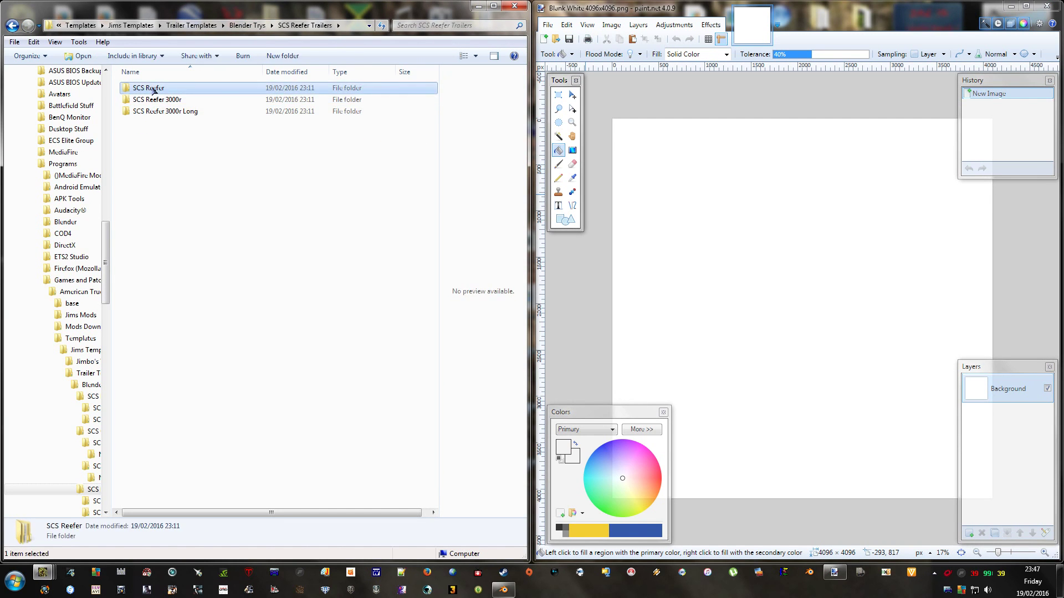
double_click(154, 90)
double_click(157, 89)
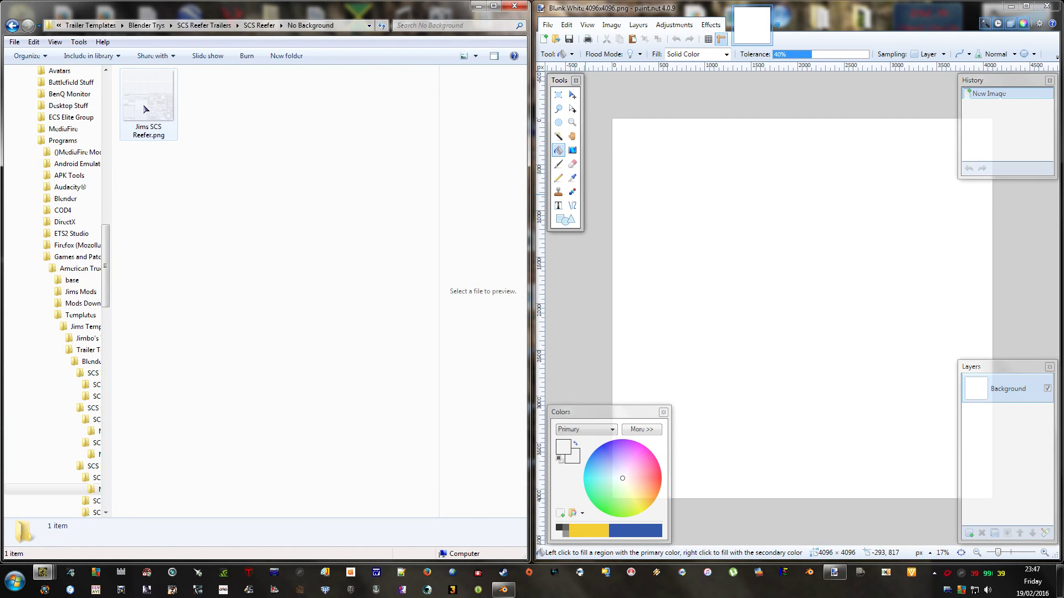
Step: Add Jims SCS Reefer.png as a new layer over the blank white image and merge it down onto the Background layer
mouse_move(145, 98)
left_mouse_down()
mouse_move(515, 210)
mouse_move(779, 267)
left_mouse_up()
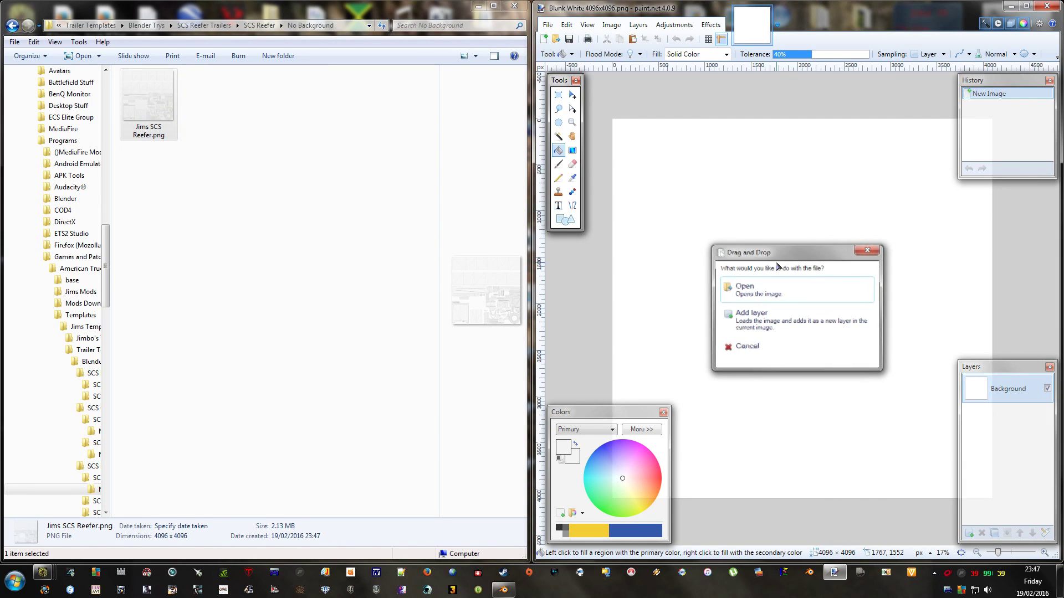
left_click(771, 316)
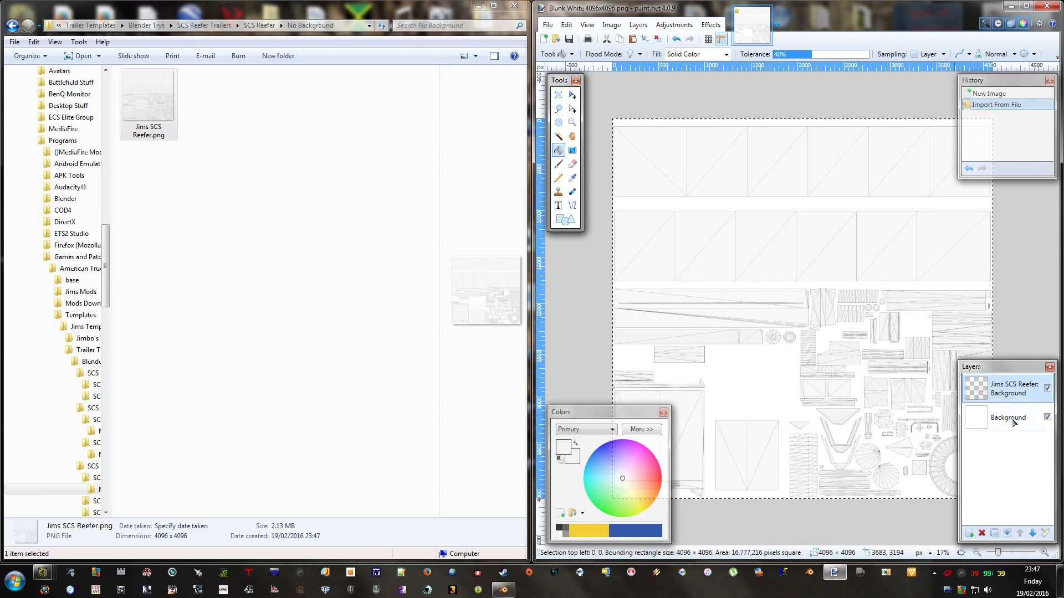
left_click(1046, 418)
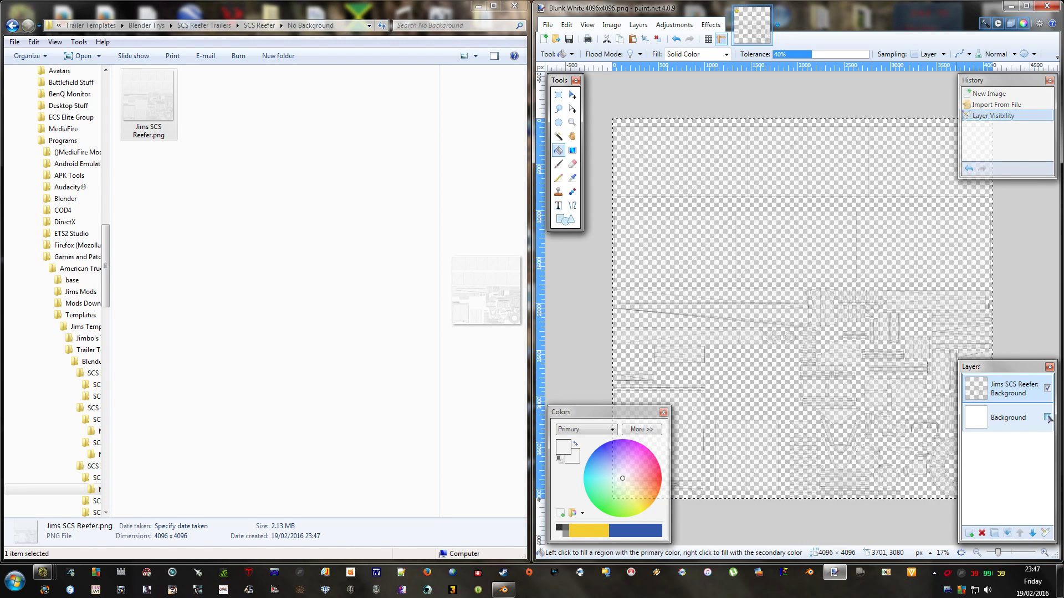
left_click(1046, 417)
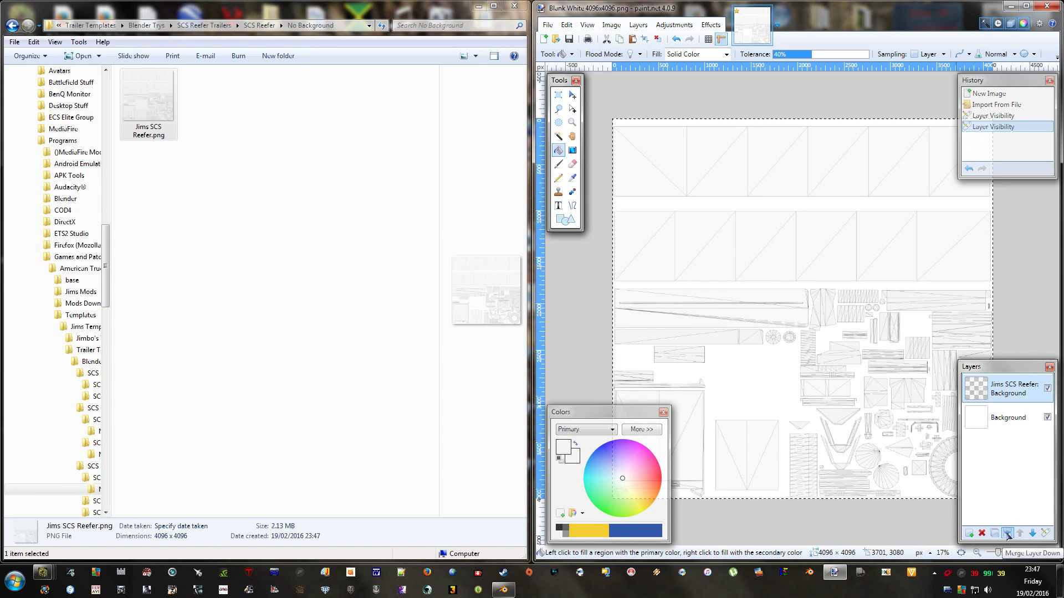
left_click(1007, 533)
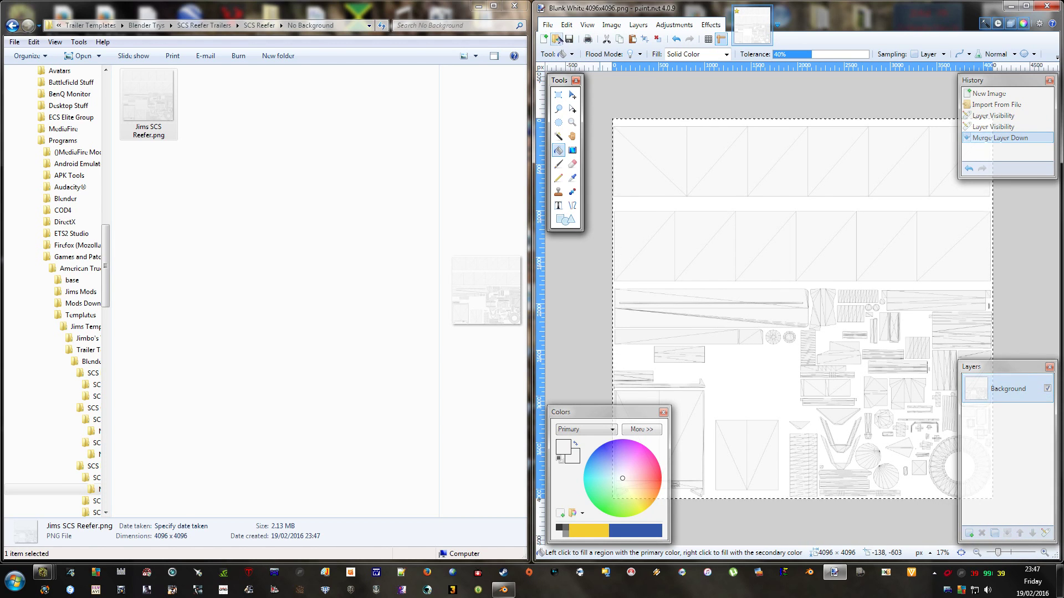
Step: Save the merged image as Blank White 4096x4096.png in the SCS Reefer folder, with auto-detected bit depth
left_click(548, 25)
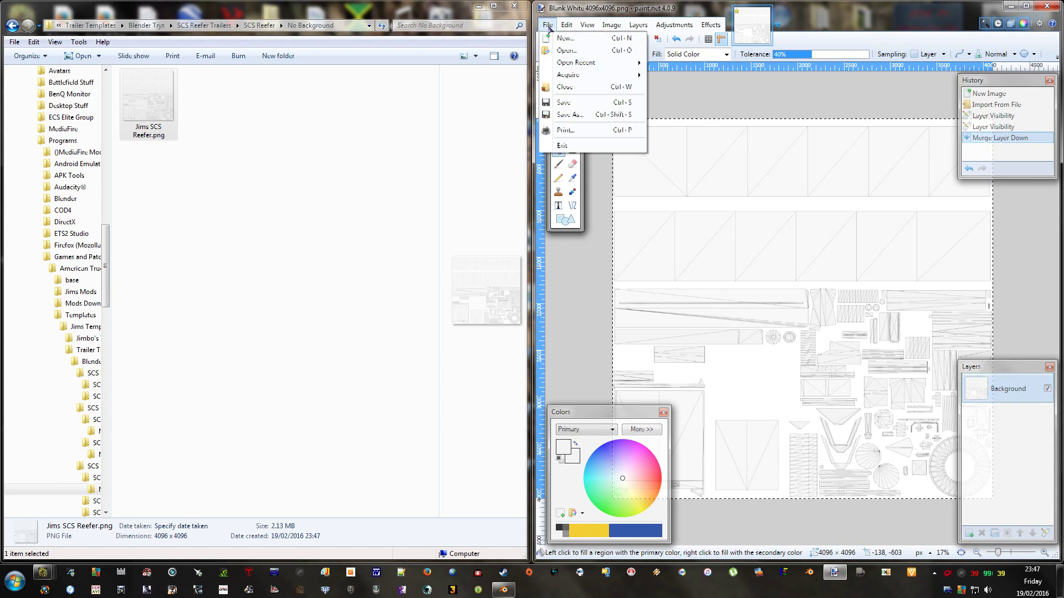
left_click(576, 115)
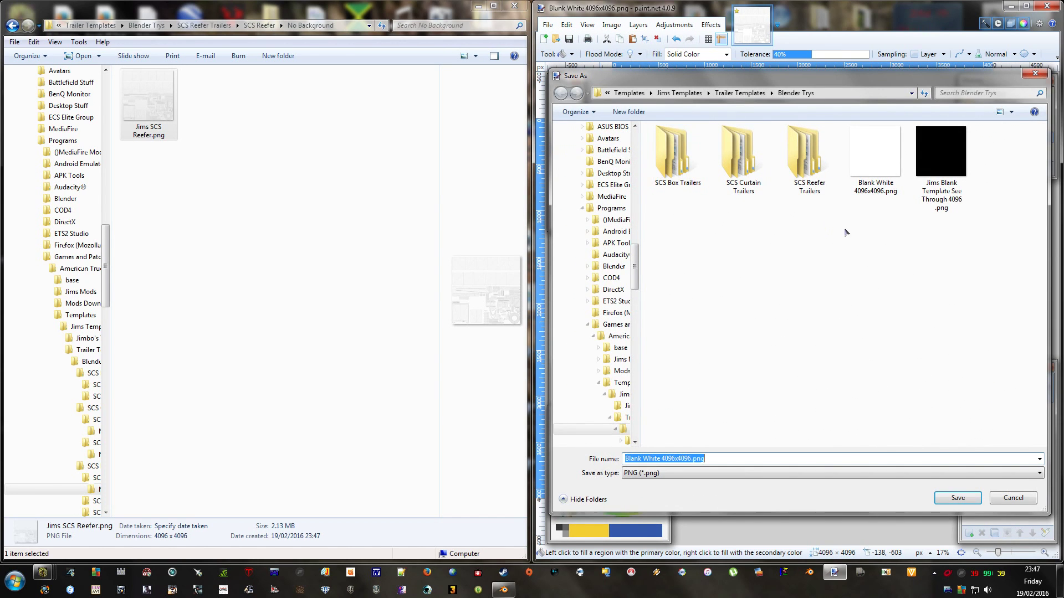
double_click(809, 161)
double_click(679, 145)
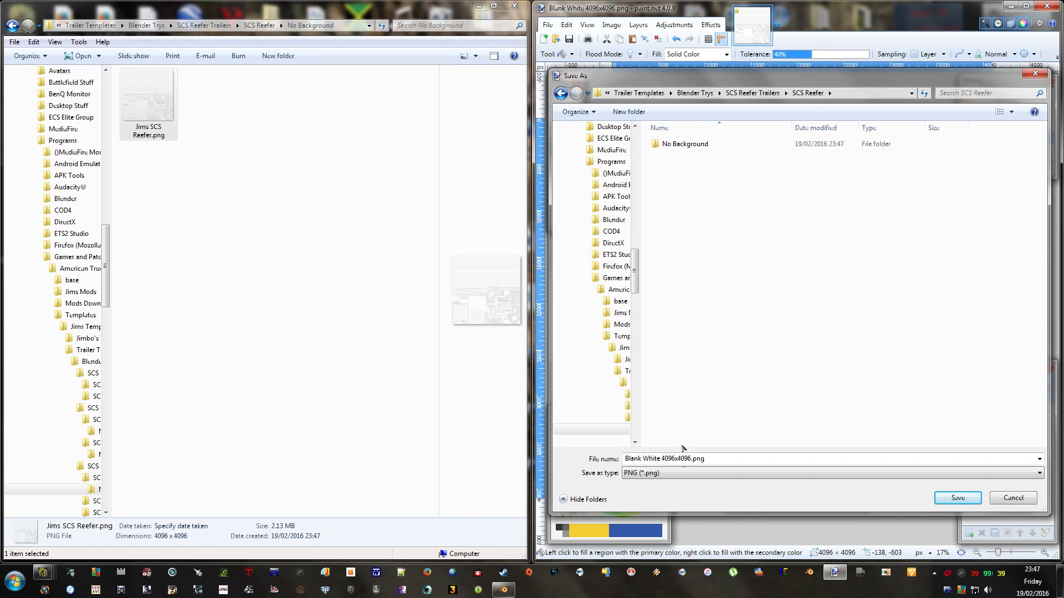
left_click(958, 498)
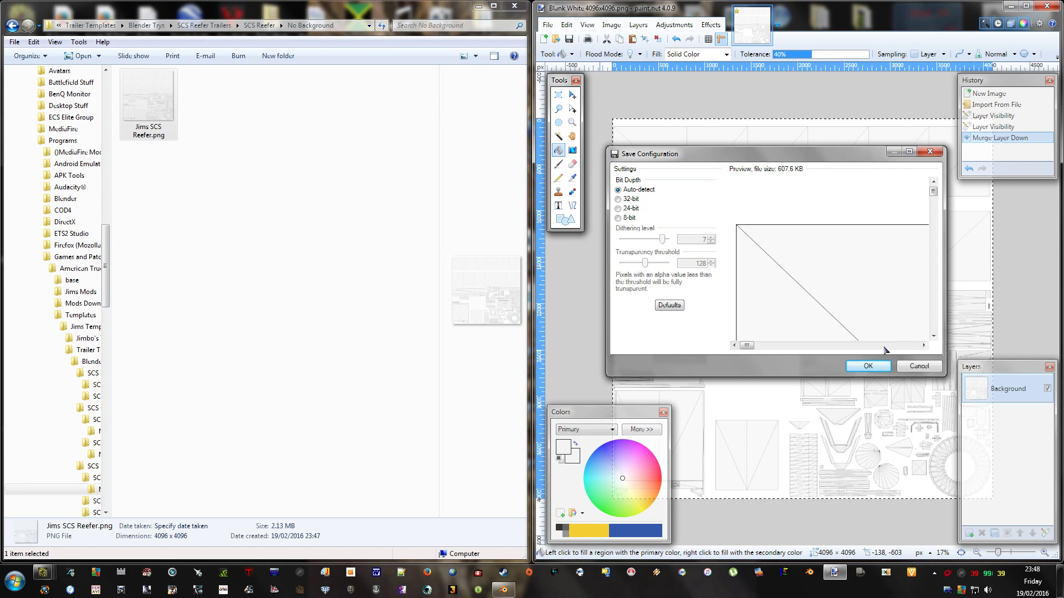
left_click(878, 367)
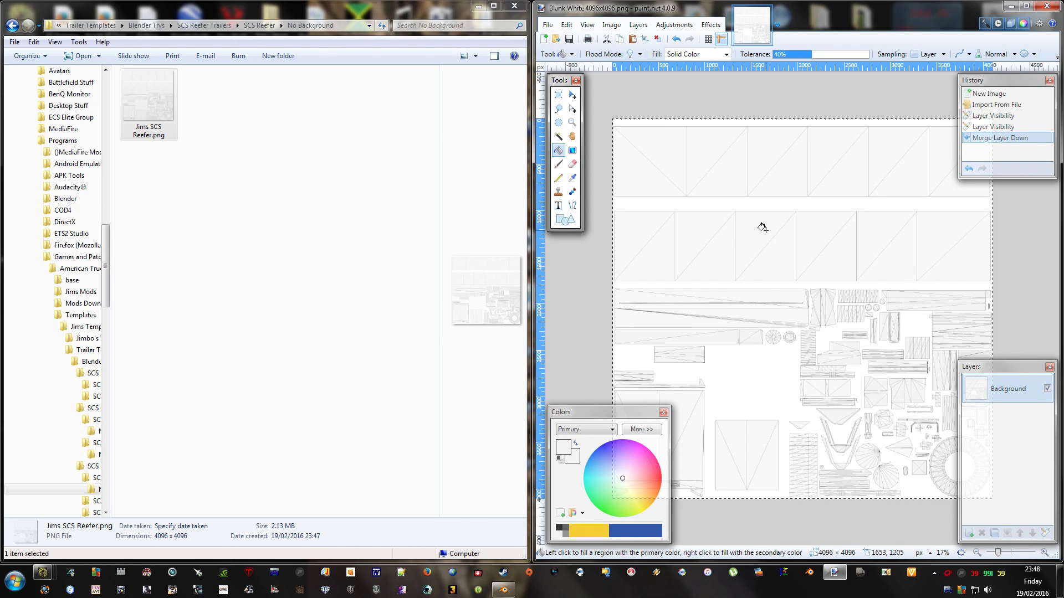
Step: Close the merged image and open Jims SCS Reefer.png from the No Background folder to examine the transparent template
left_click(766, 13)
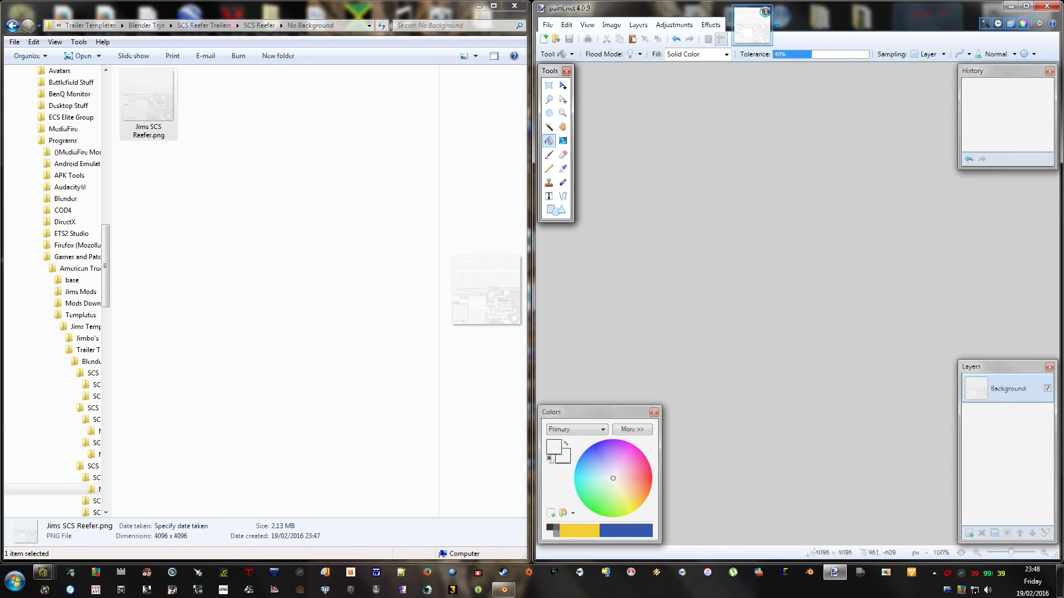
left_click(209, 165)
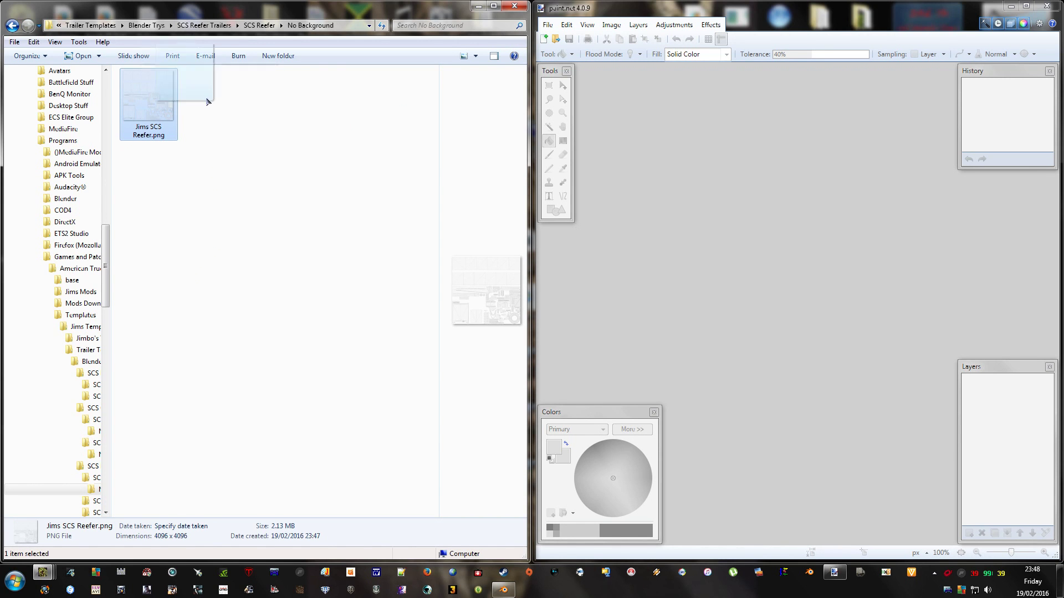
left_click_drag(803, 268, 802, 266)
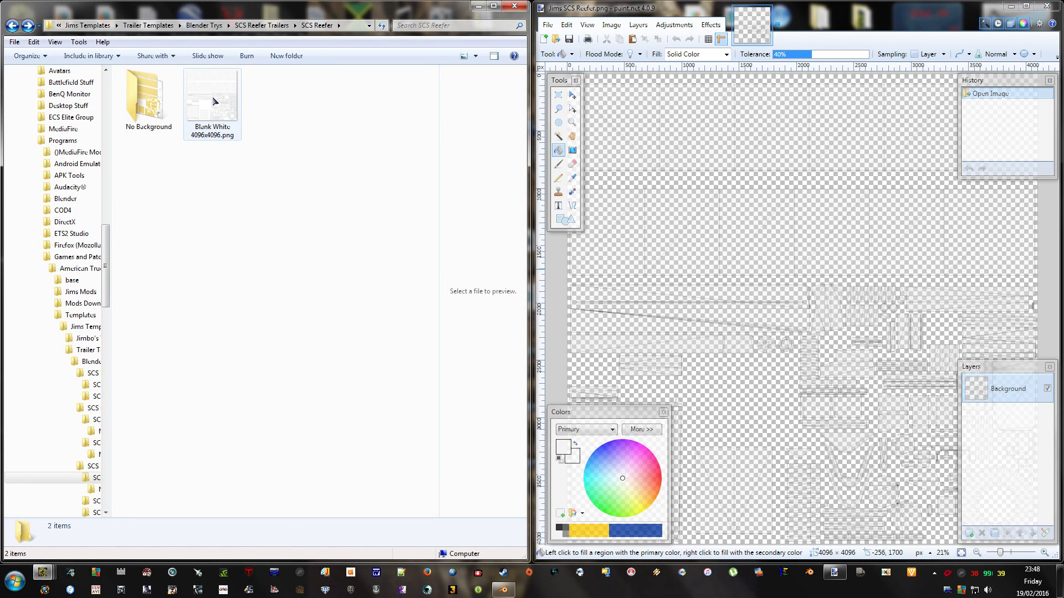
Step: Close the transparent template and open Blank White 4096x4096.png from the SCS Reefer folder to examine the whole layout on white
left_click(766, 11)
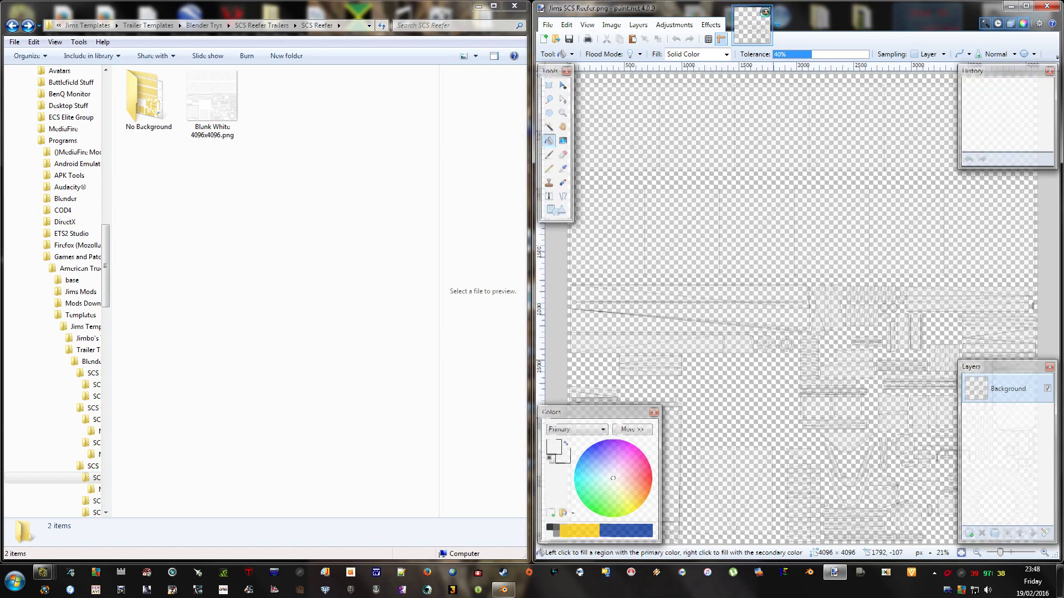
mouse_move(212, 94)
left_mouse_down()
mouse_move(196, 83)
mouse_move(775, 264)
left_mouse_up()
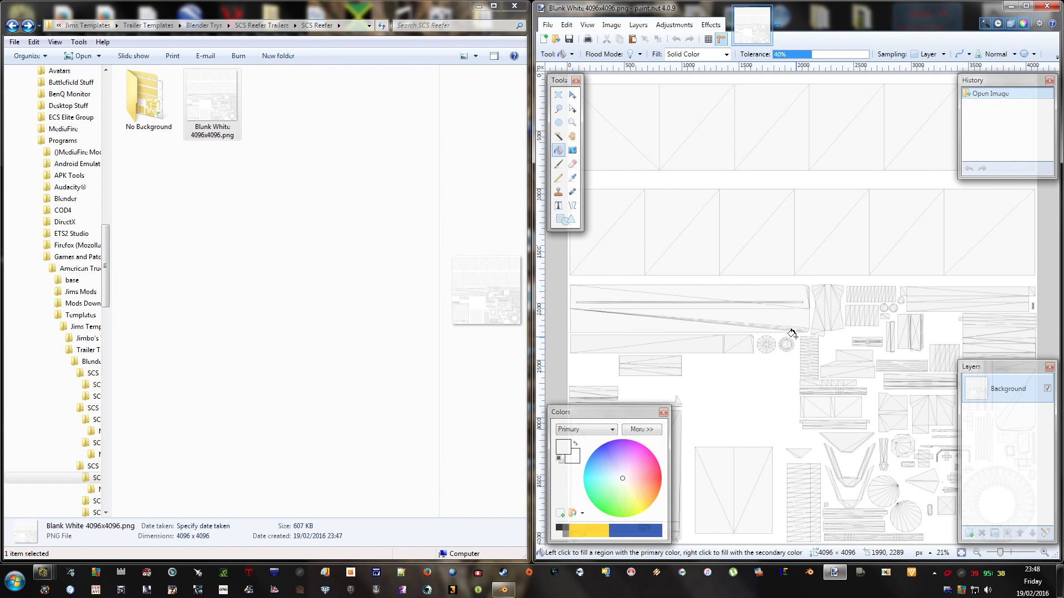
scroll(793, 333, "down", 1, "ctrl")
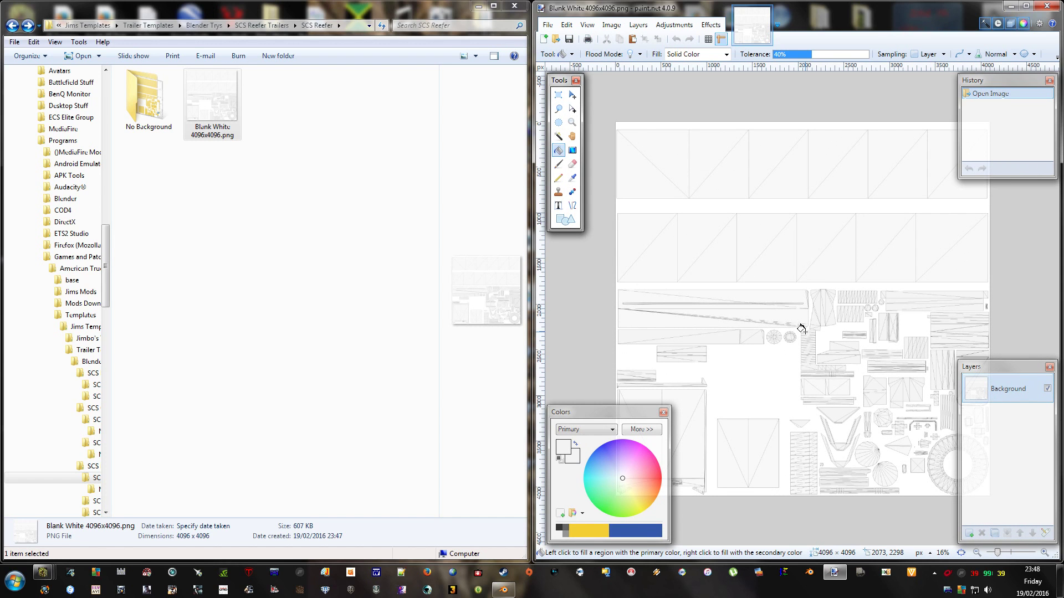